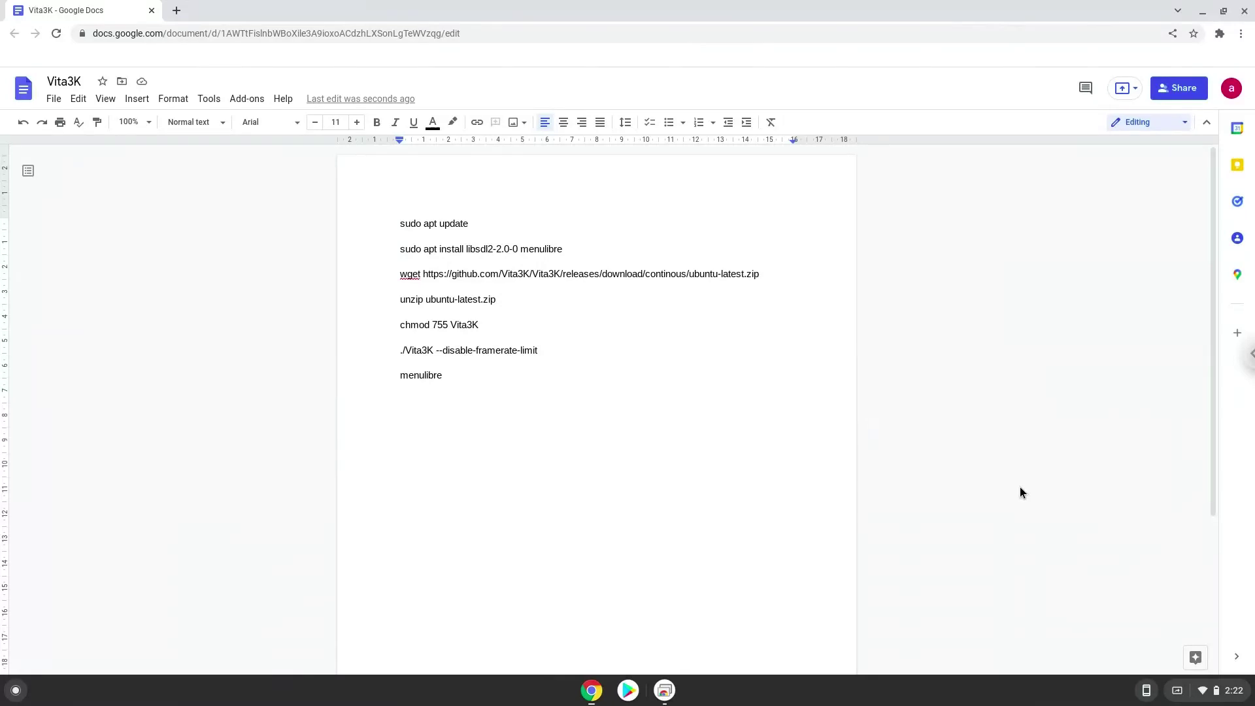
Open the ChromeOS Quick Settings panel from the shelf clock area over the Vita3K doc.
click(1211, 691)
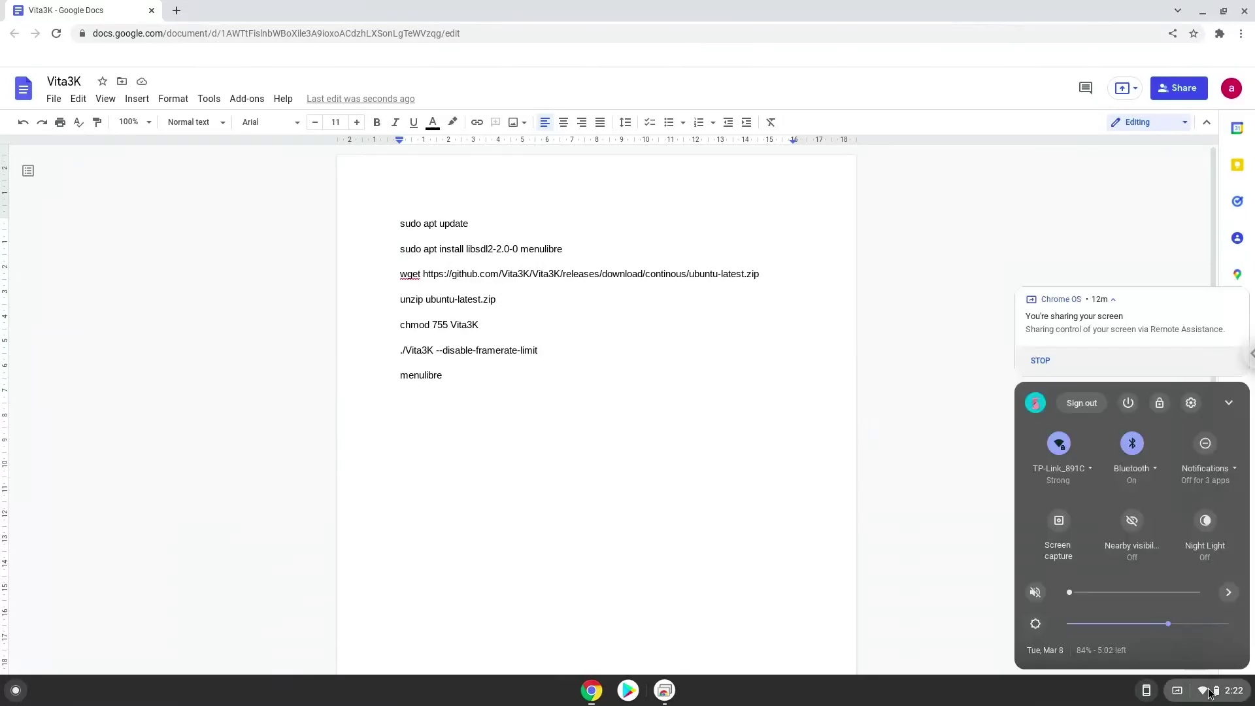
Turn on and install the Linux development environment from Settings > Advanced > Developers, then close the terminal.
click(1190, 403)
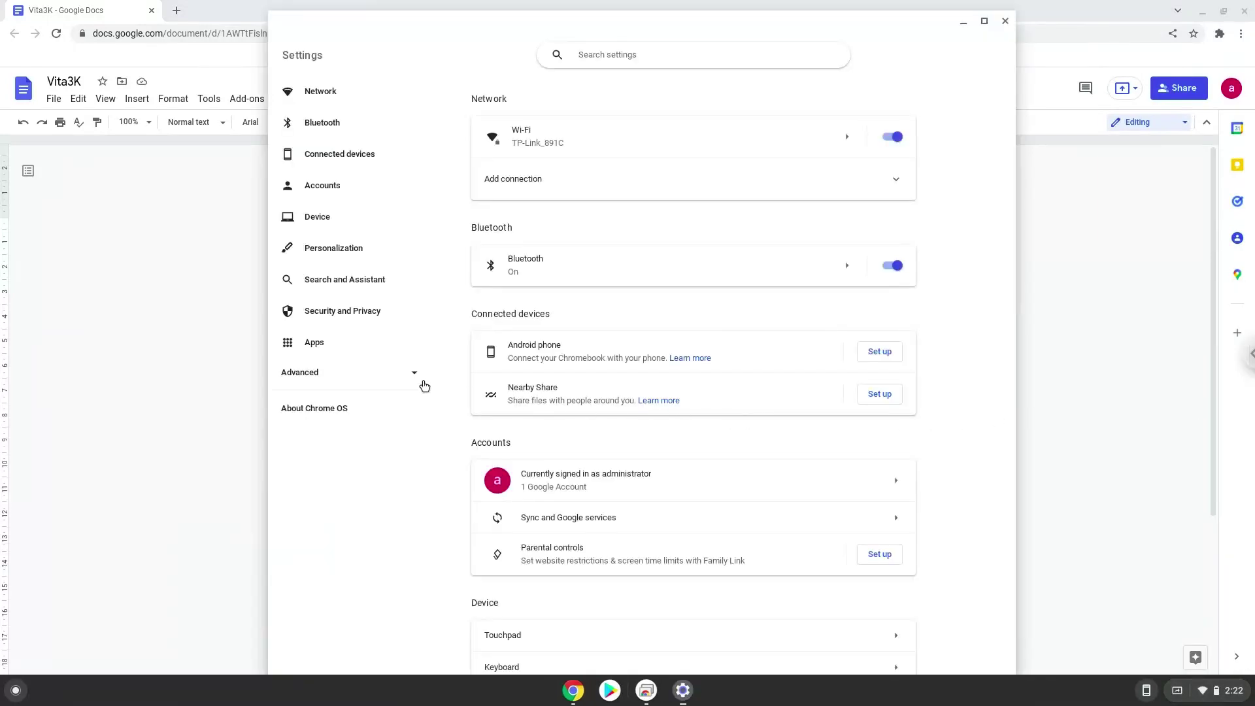
click(332, 376)
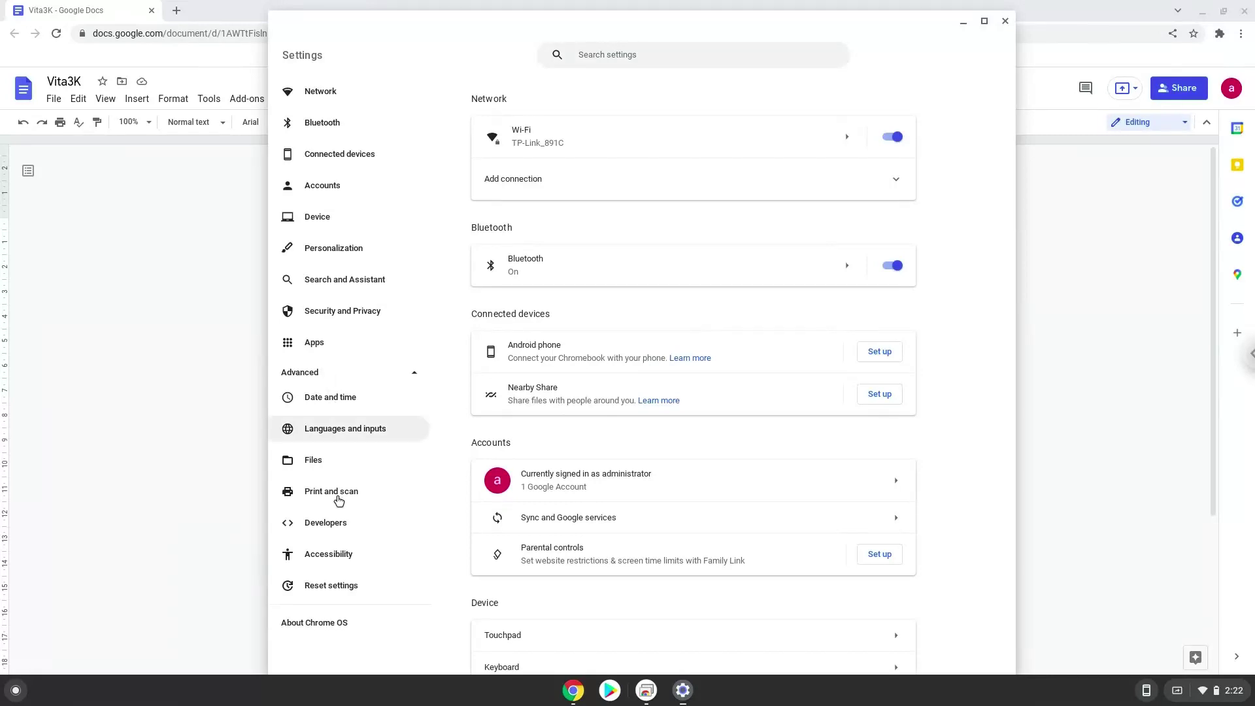
click(337, 528)
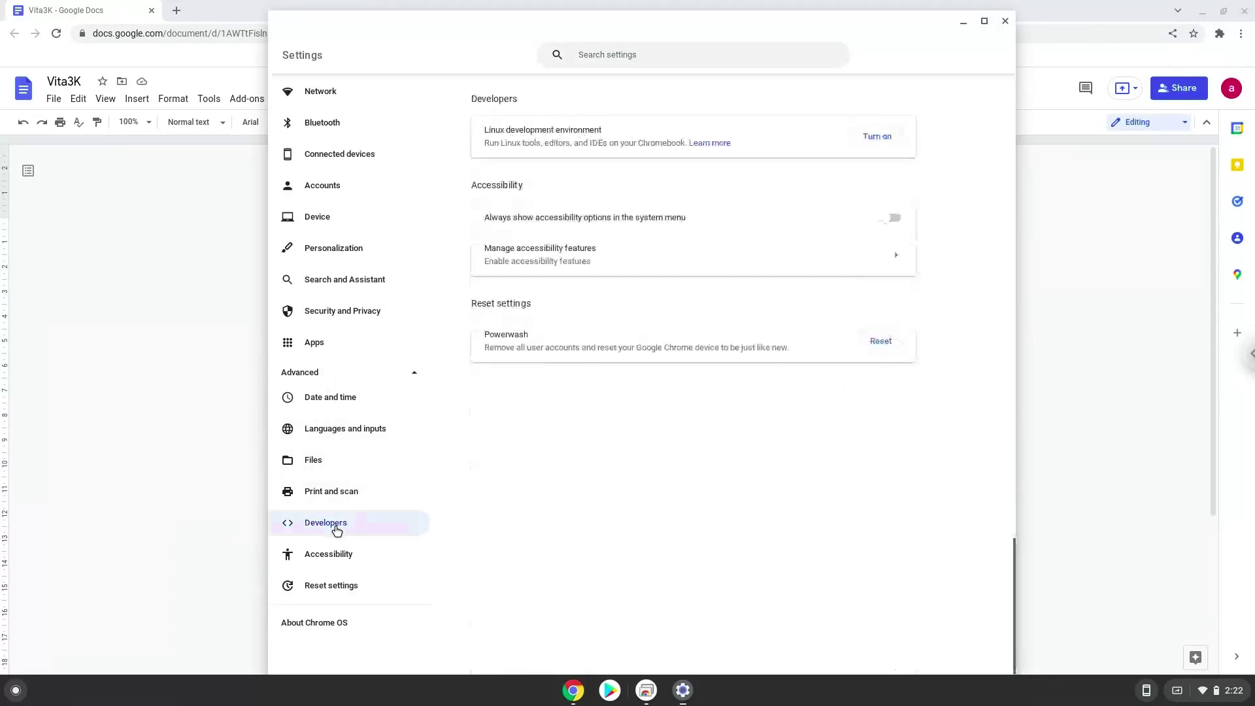
click(872, 139)
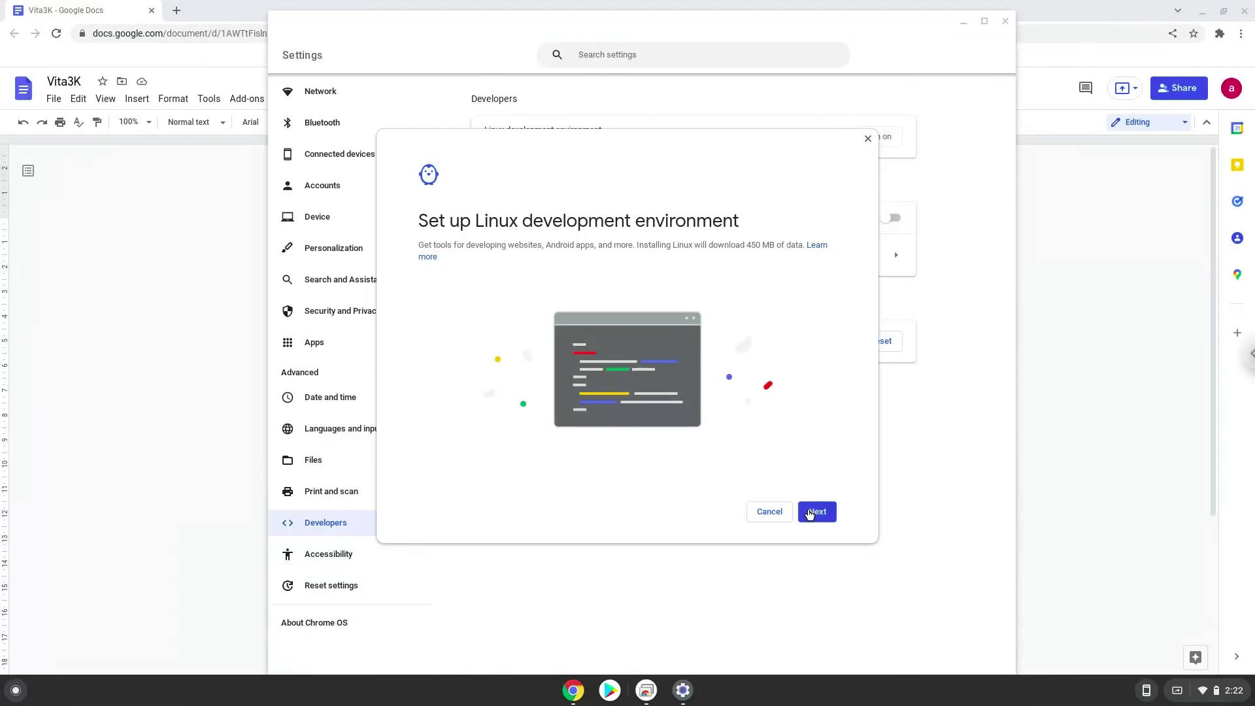
click(809, 515)
click(809, 514)
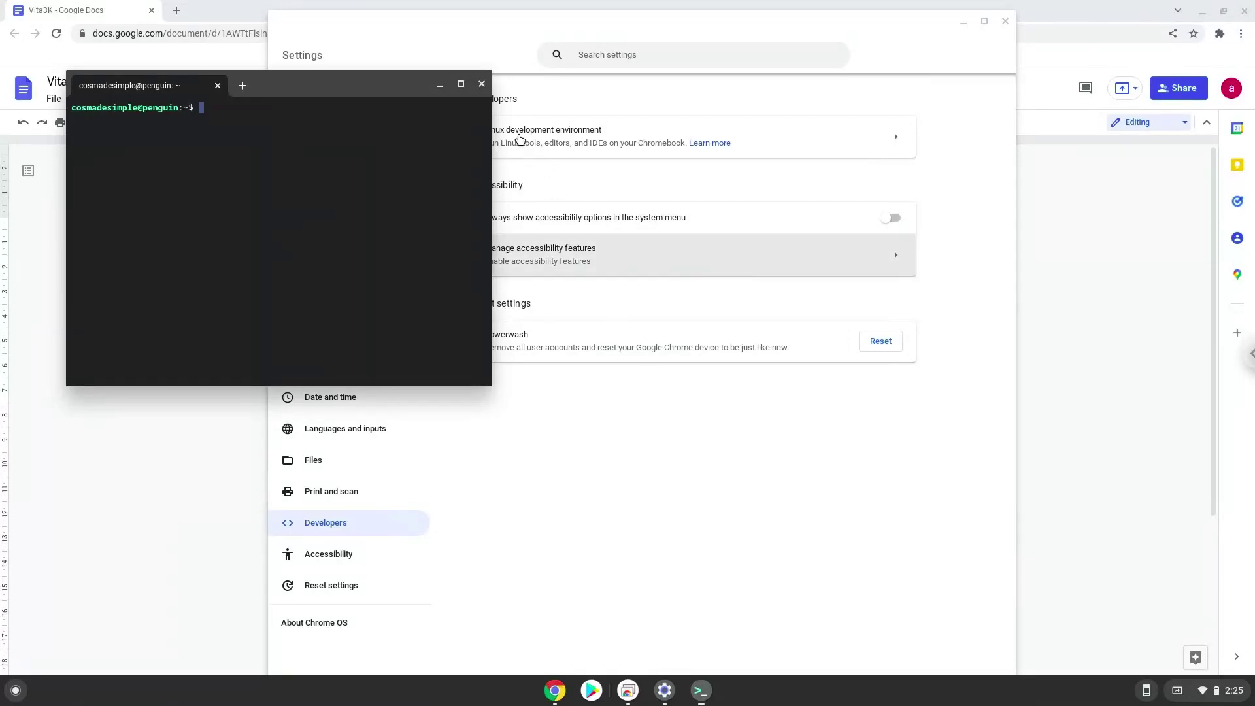
click(481, 85)
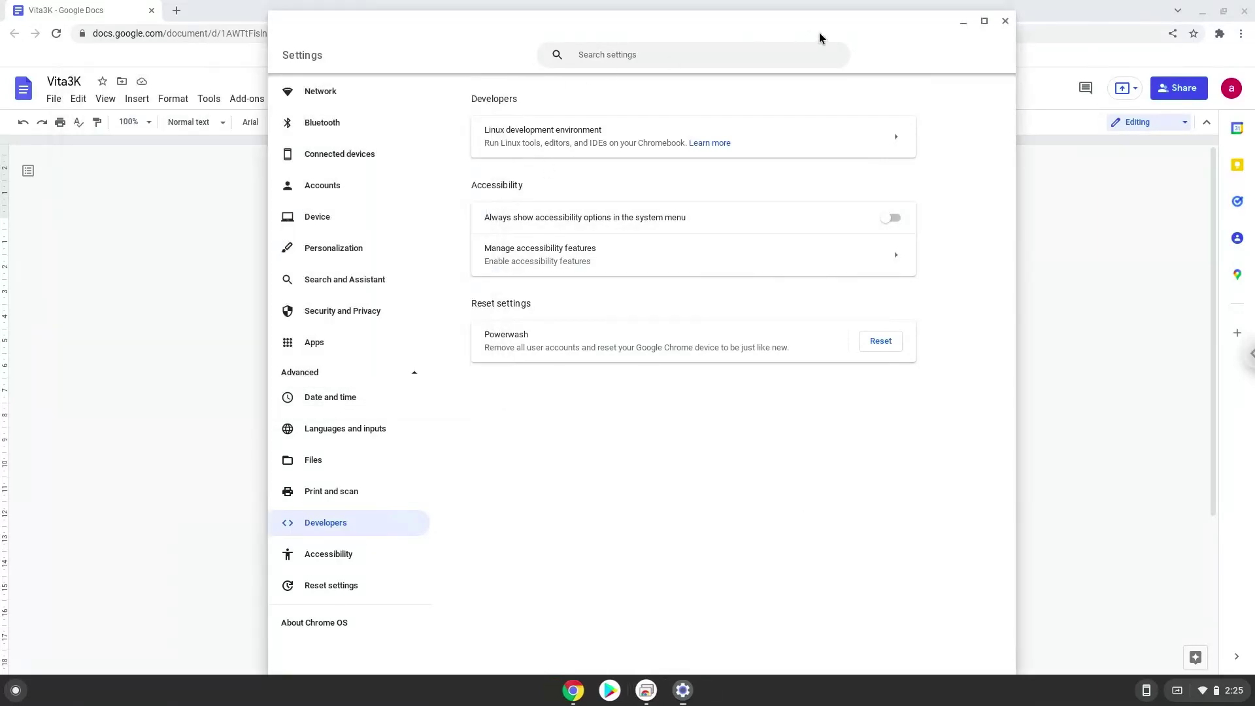
Copy the 'sudo apt update' line from the Vita3K doc and search the launcher for 'ter'.
click(1006, 22)
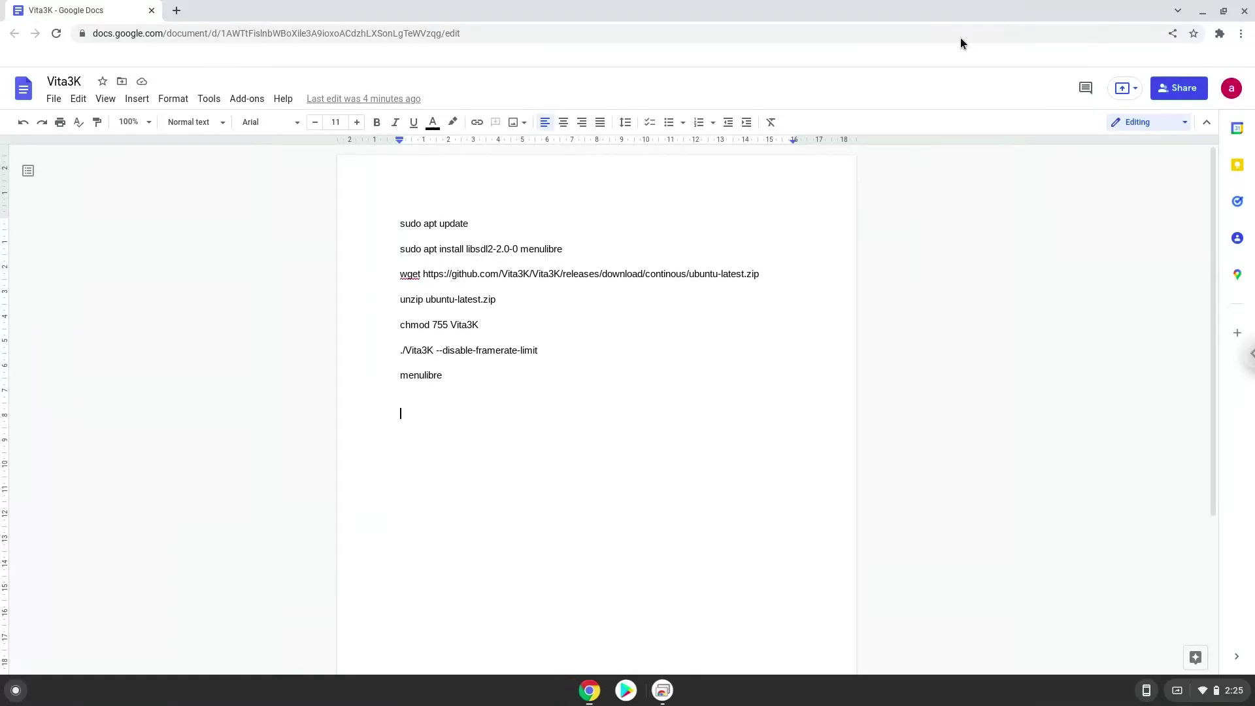
double_click(450, 223)
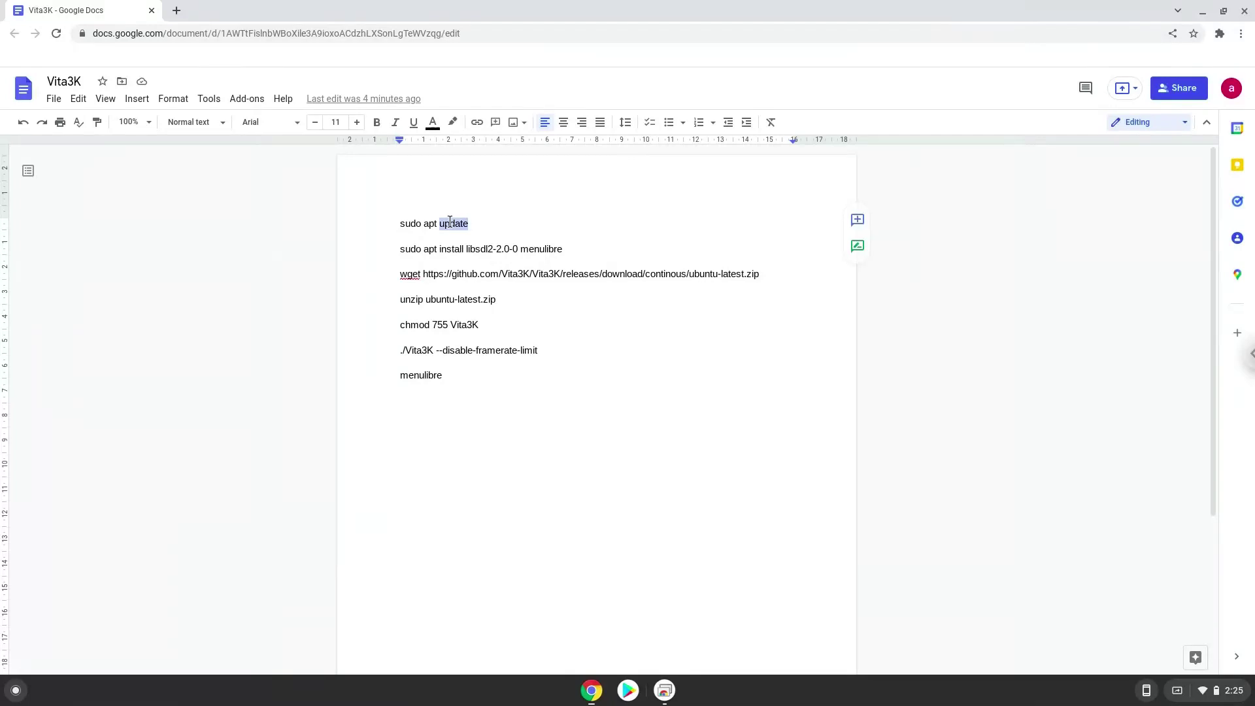
right_click(450, 223)
triple_click(437, 227)
right_click(437, 226)
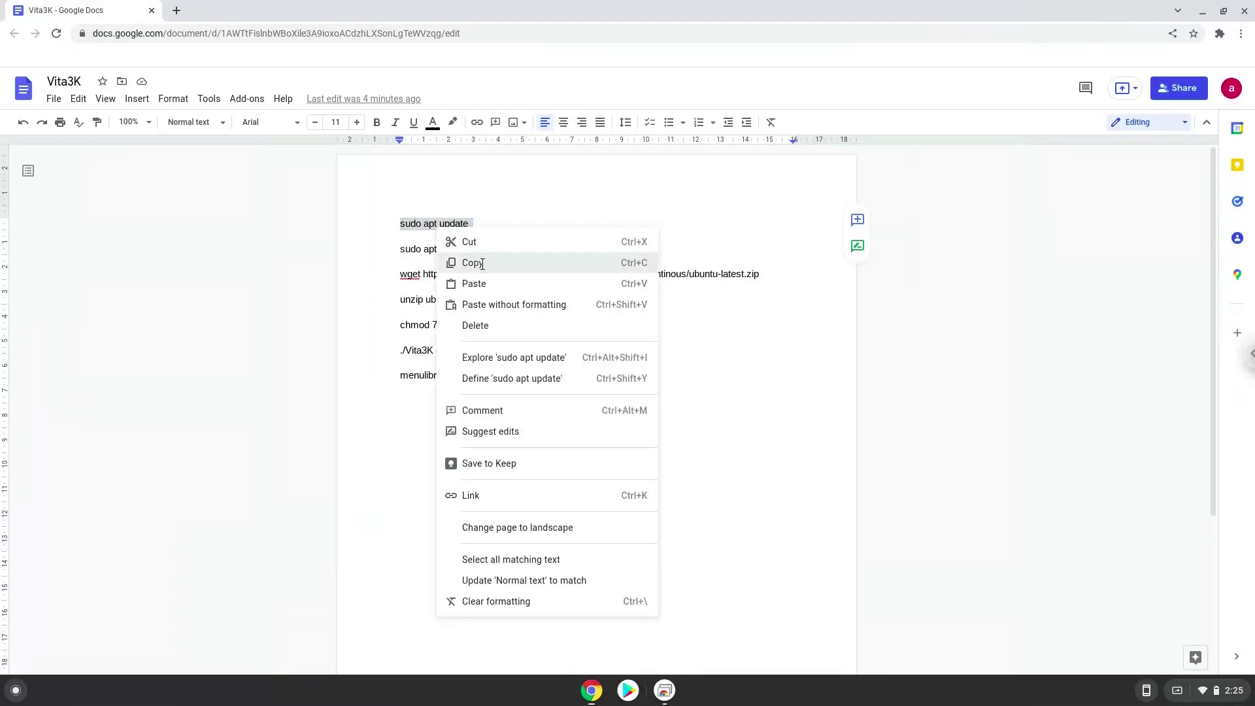
click(472, 261)
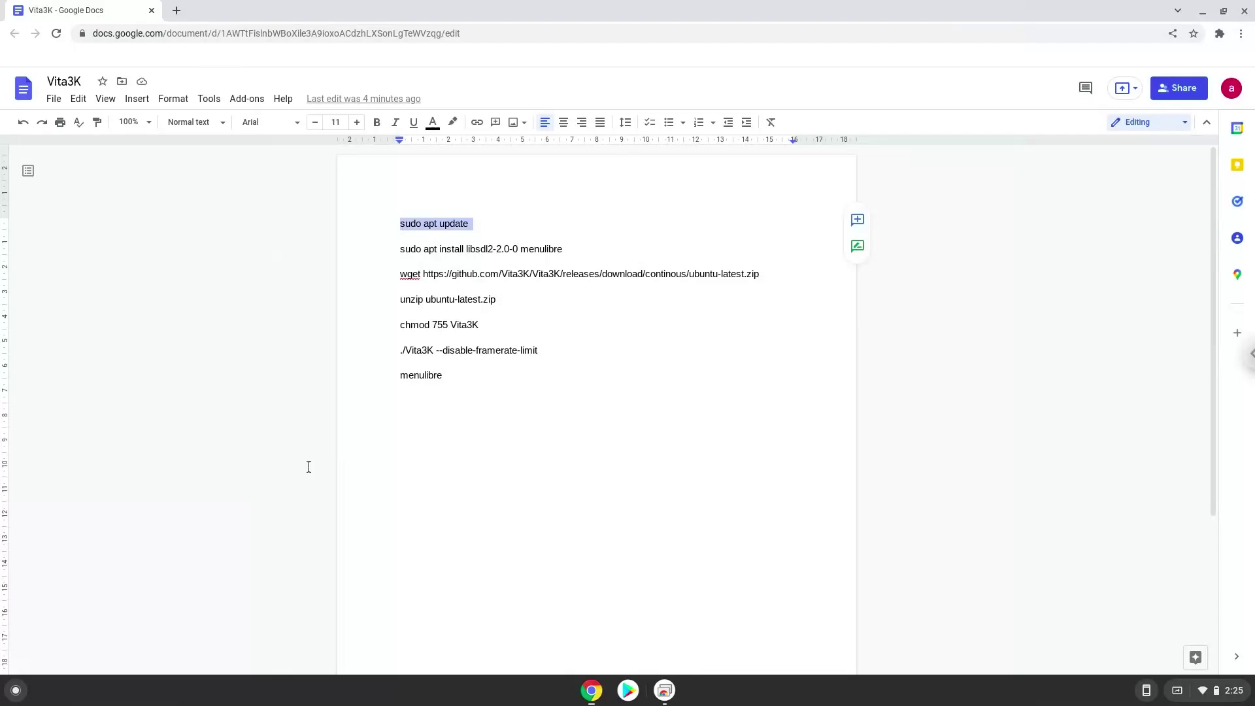
click(17, 692)
text(terminal)
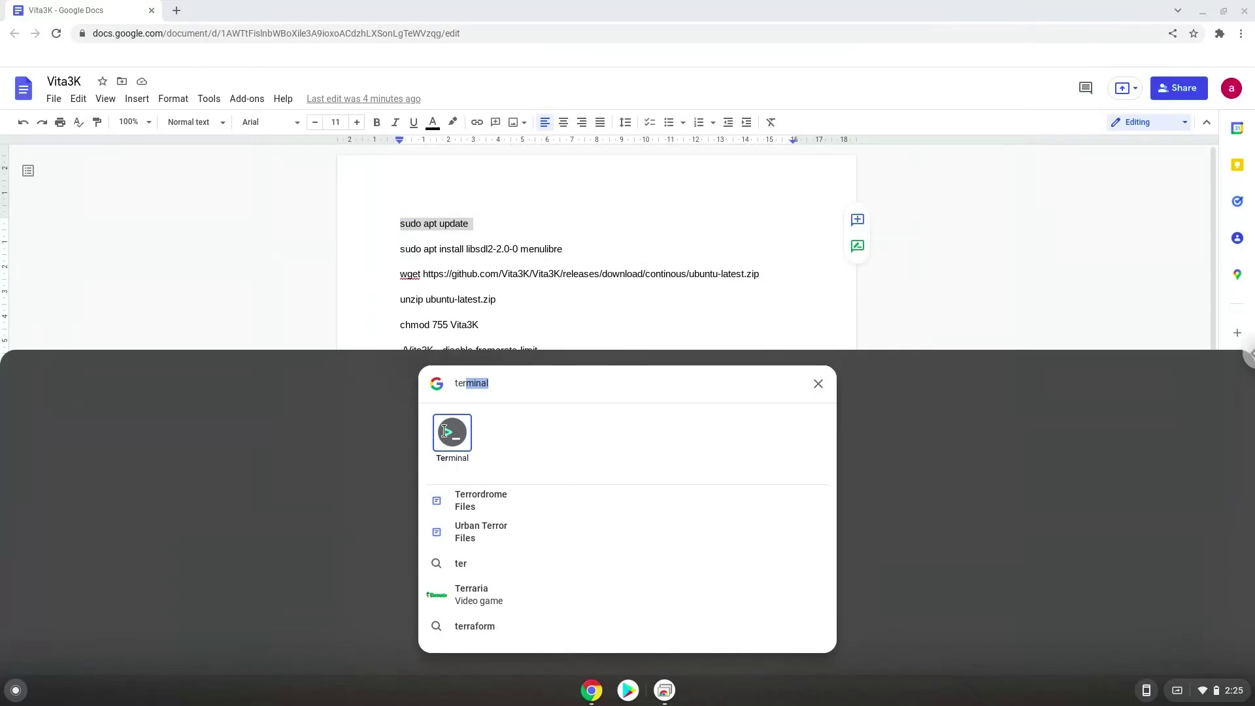
Open Terminal maximized and run the pasted 'sudo apt update' command.
click(444, 434)
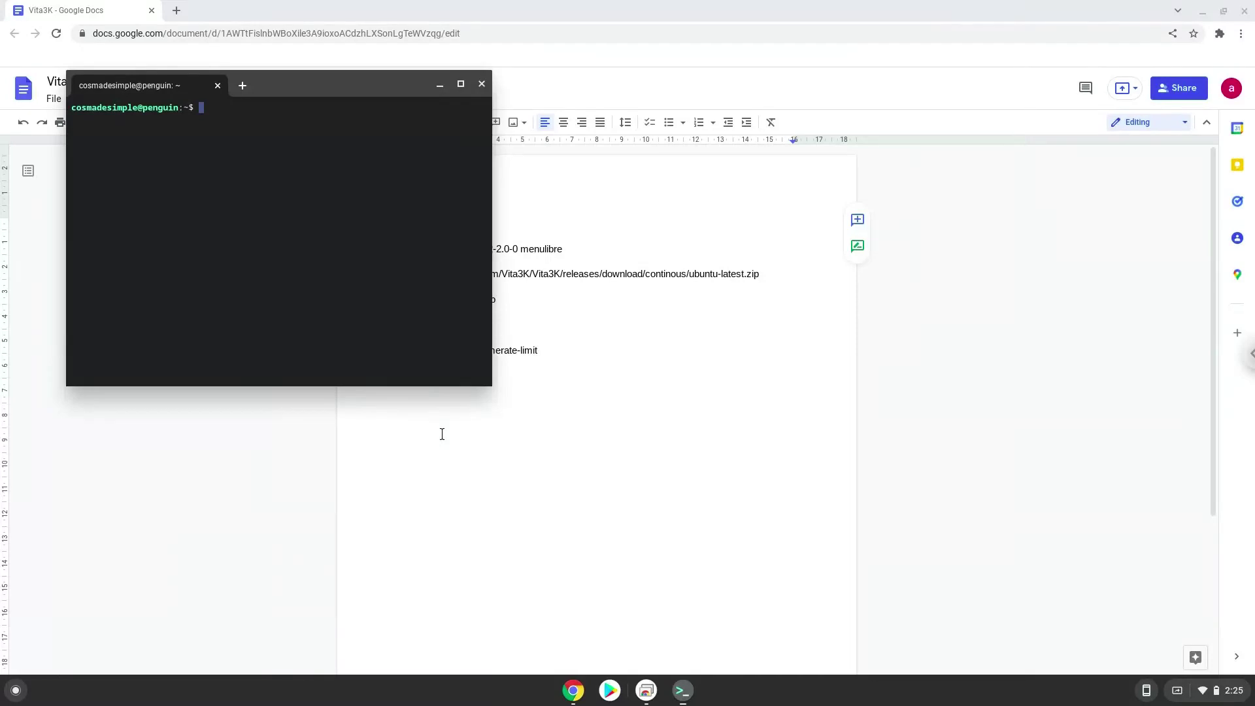
double_click(316, 87)
key(ctrl+shift+v)
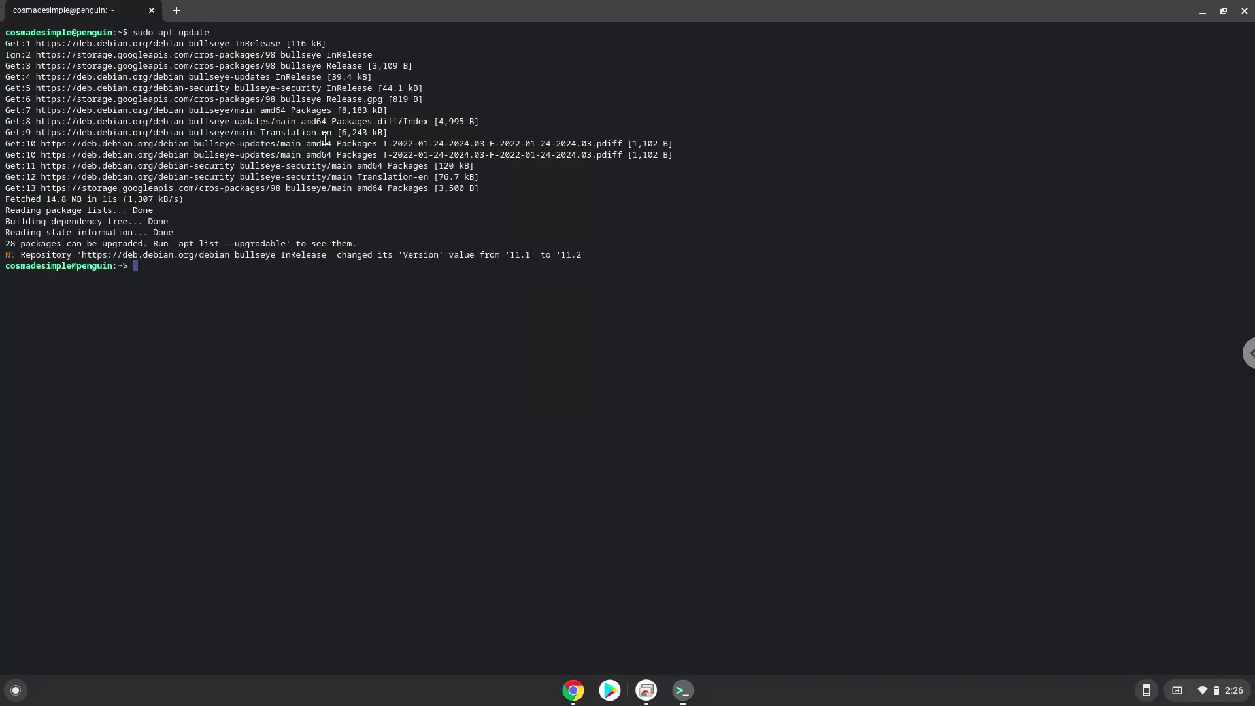
Copy the 'sudo apt install libsdl2-2.0-0 menulibre' line from the Vita3K doc.
click(573, 691)
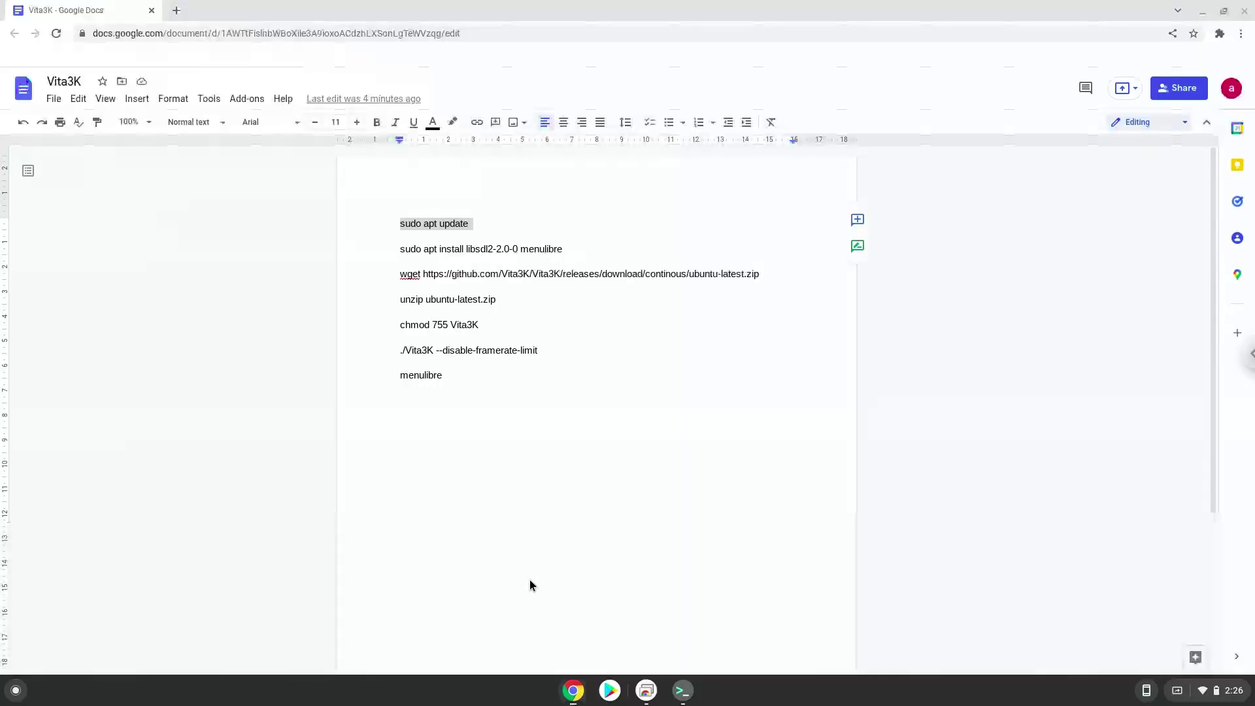
triple_click(452, 250)
double_click(452, 249)
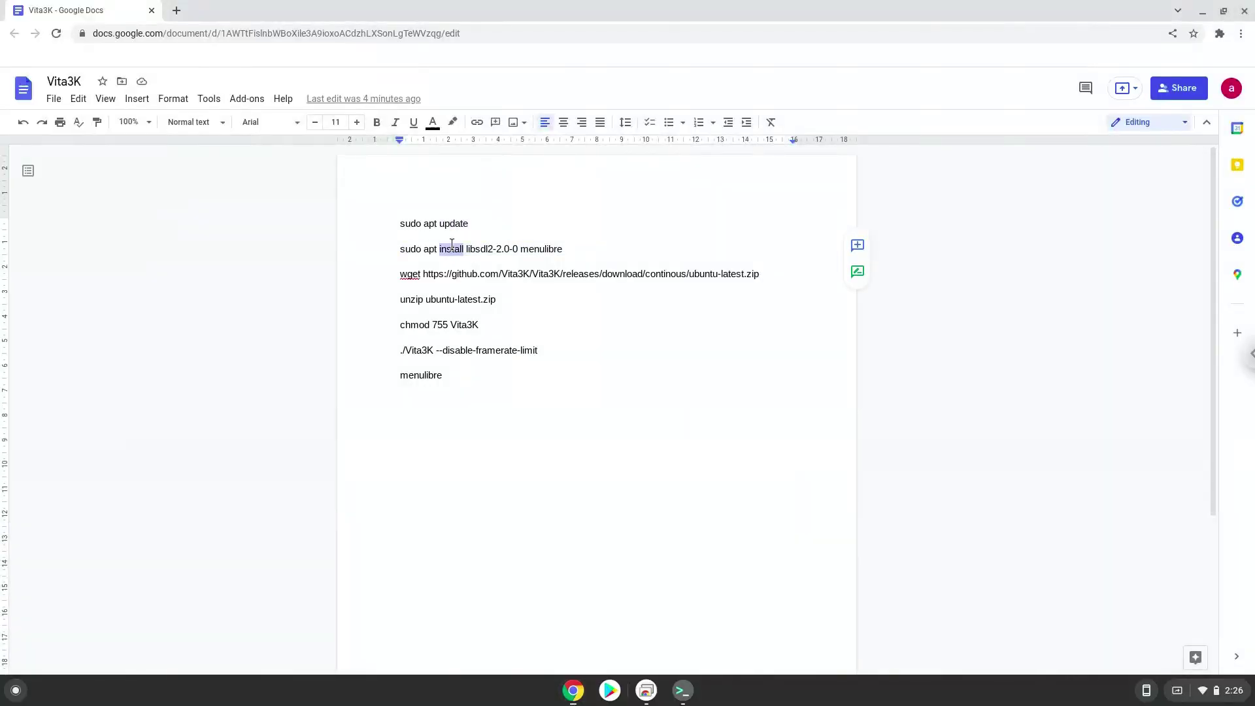
triple_click(452, 249)
right_click(452, 244)
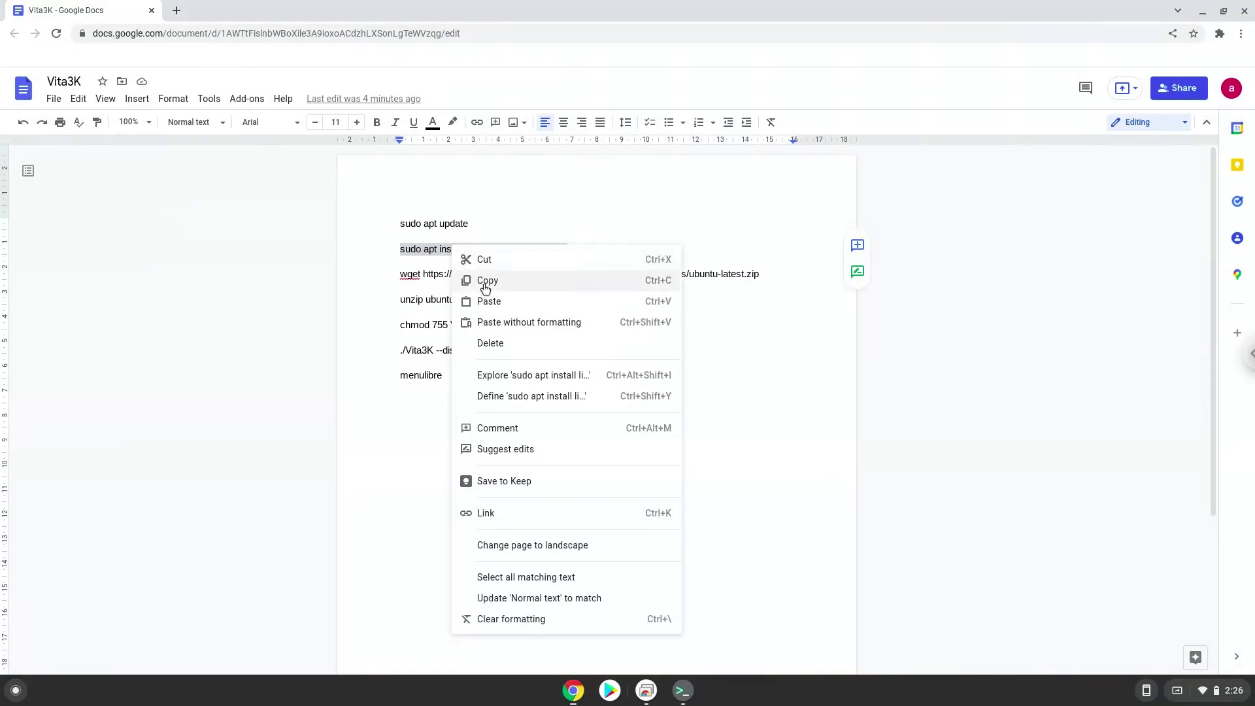
click(488, 280)
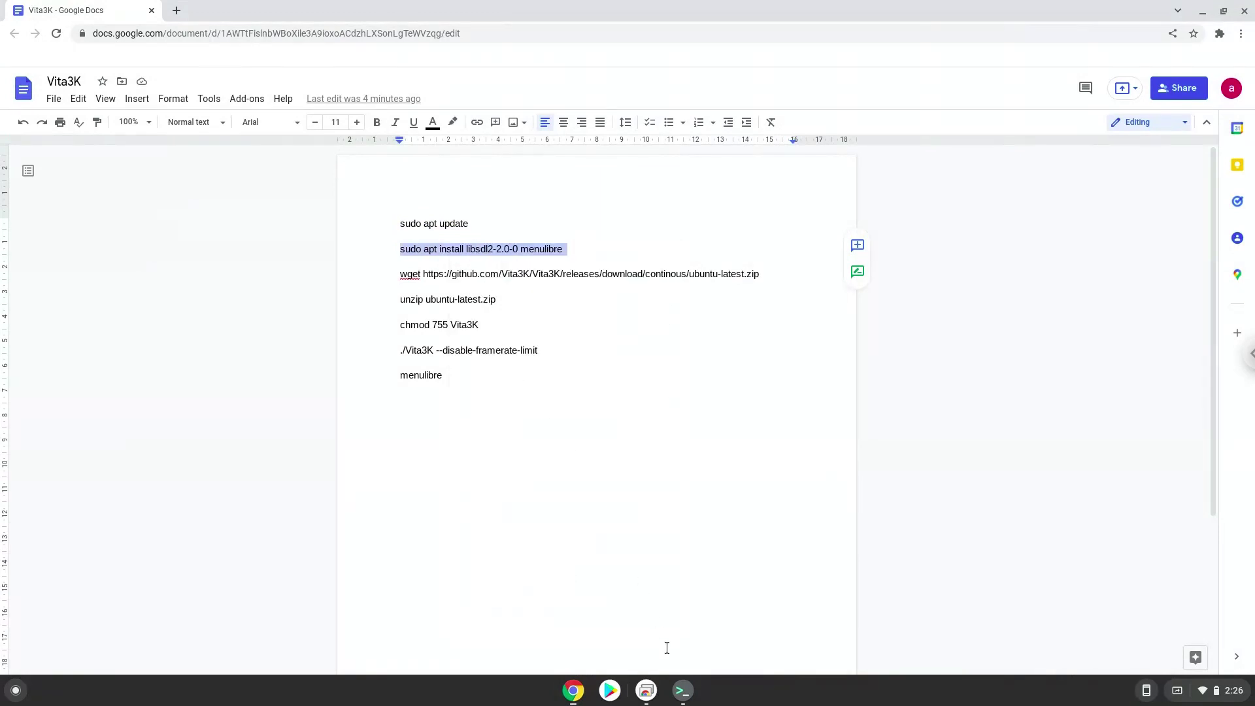
click(682, 691)
Install libsdl2-2.0-0 and menulibre with the pasted apt command, accepting the packages.
right_click(514, 377)
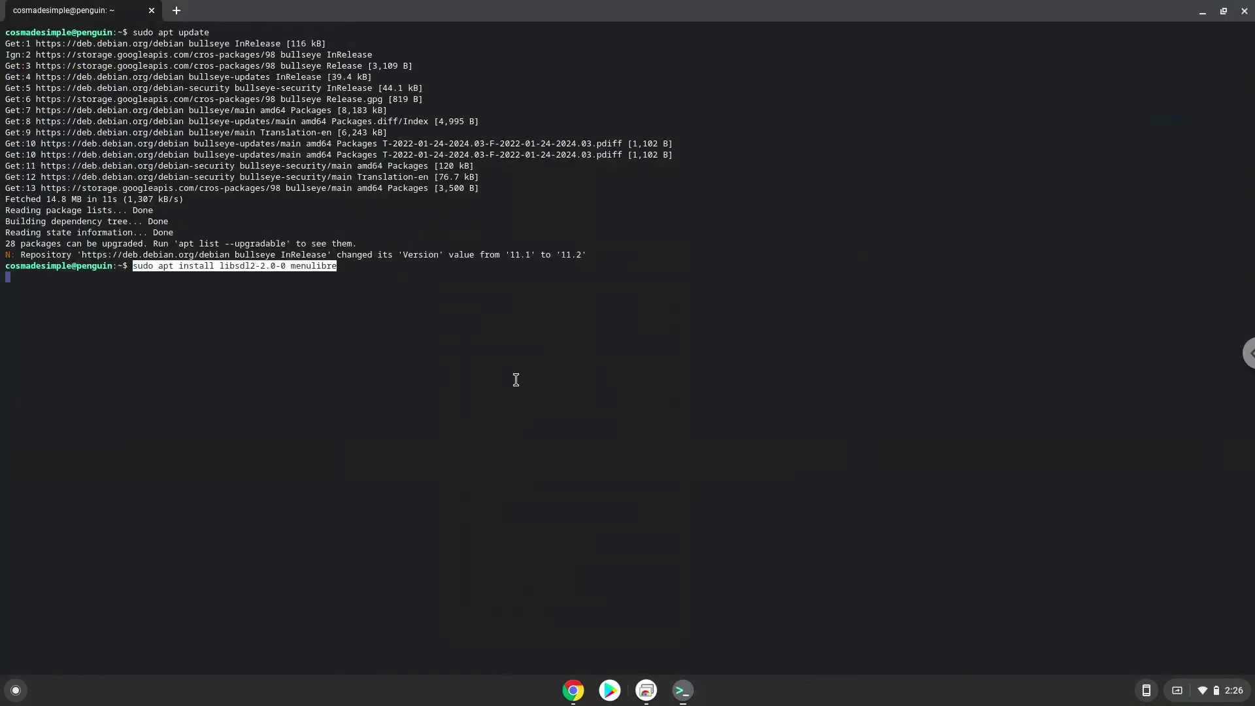
key(Return)
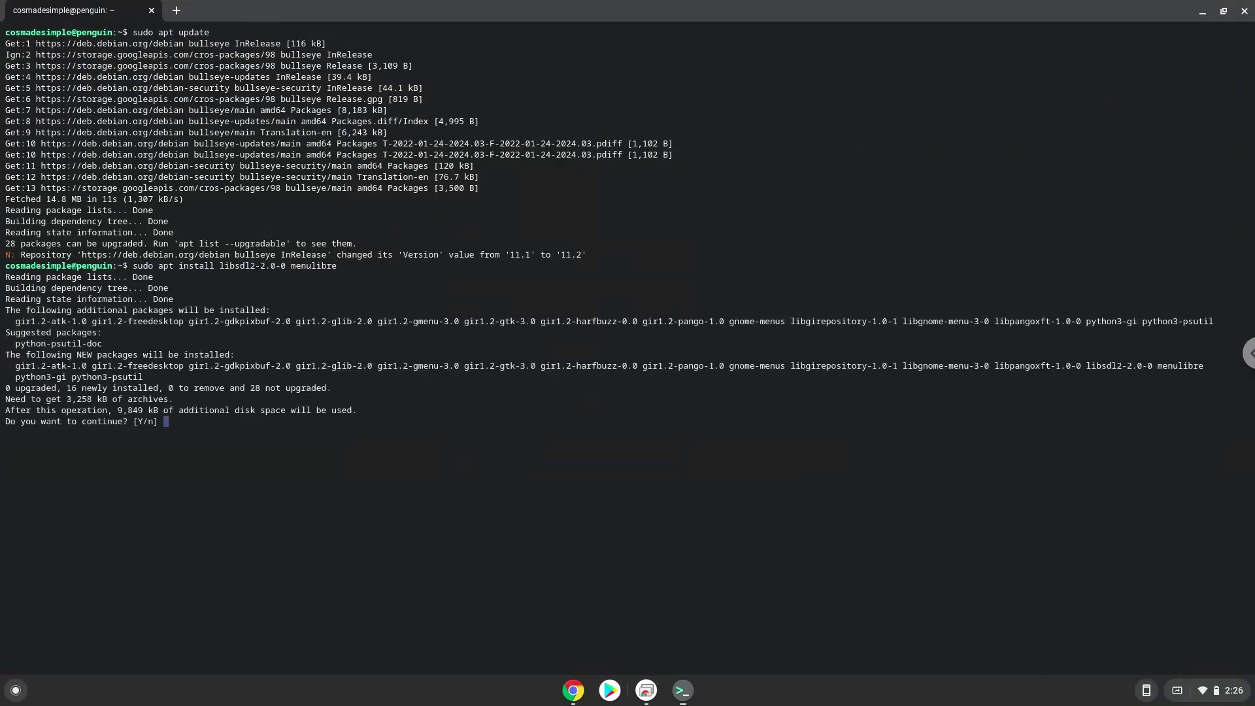
key(Return)
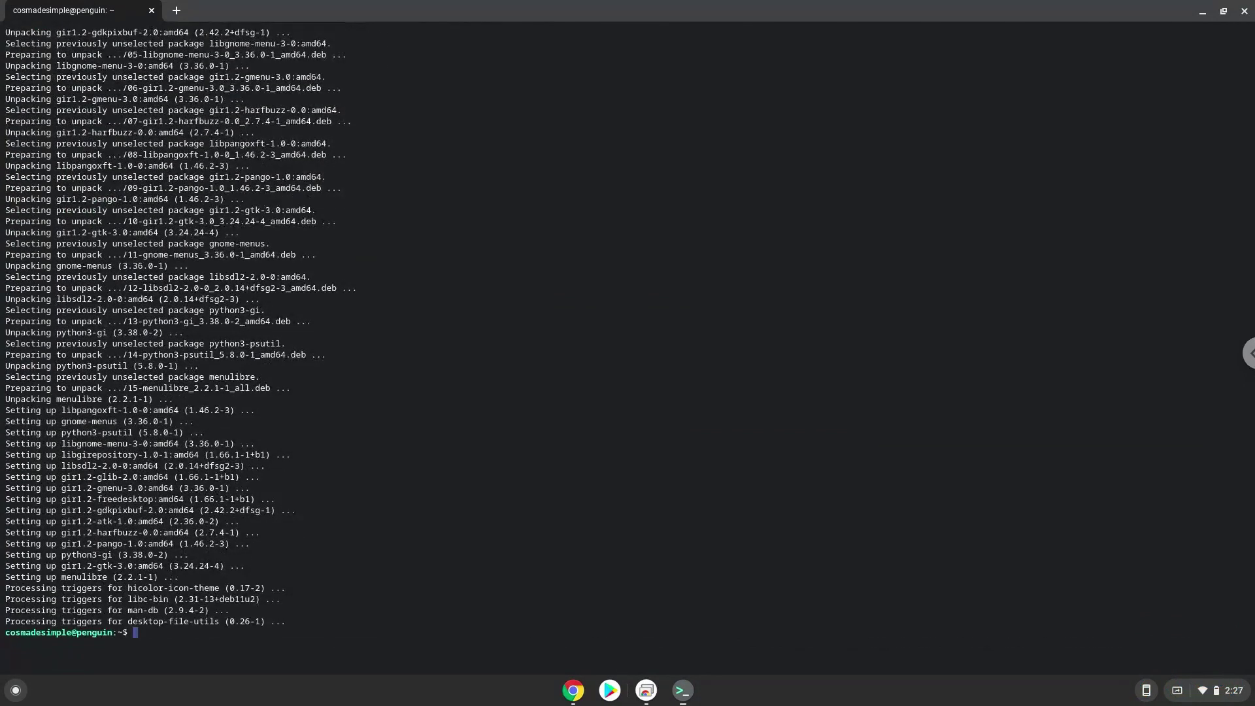
Copy the wget download line from the Vita3K doc.
click(579, 690)
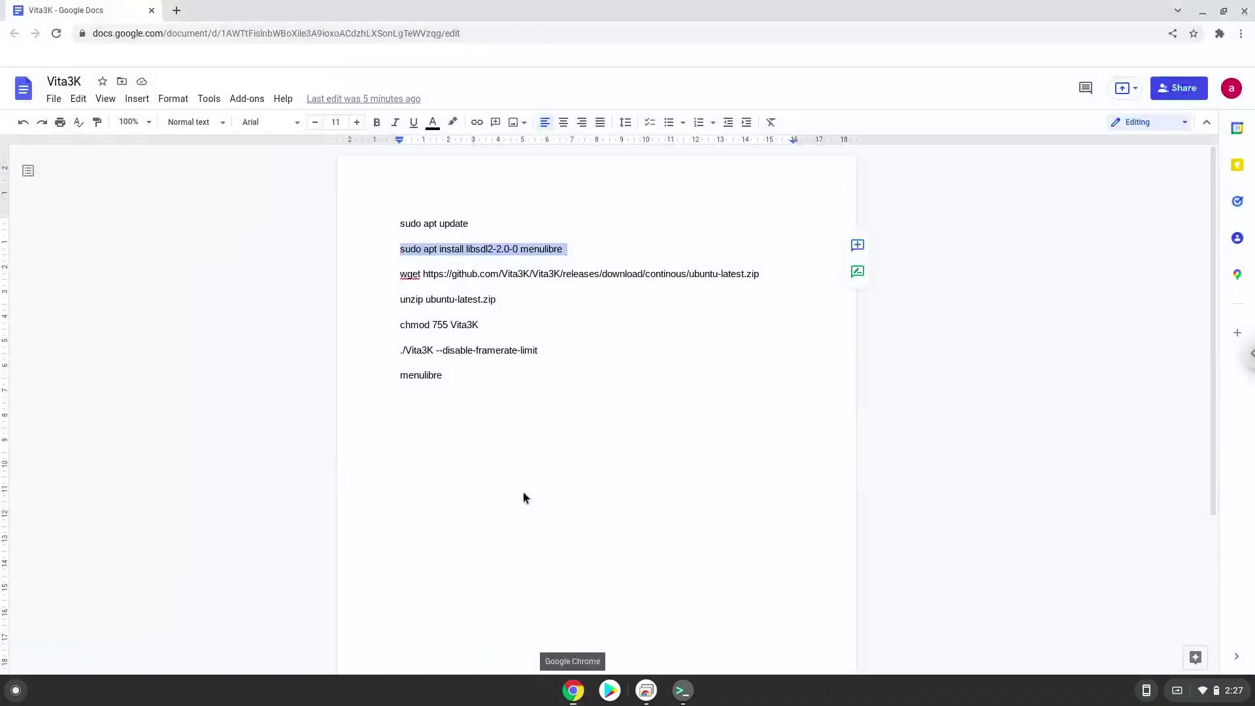
triple_click(484, 279)
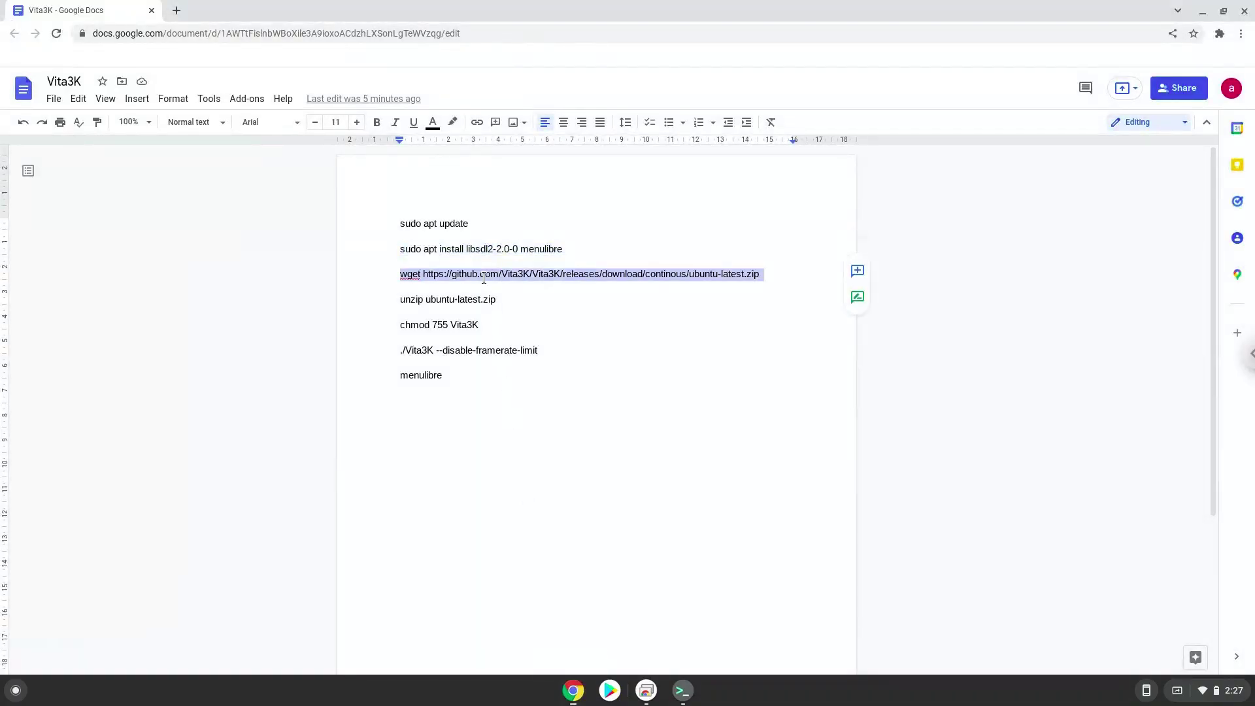
right_click(484, 280)
click(515, 315)
click(681, 693)
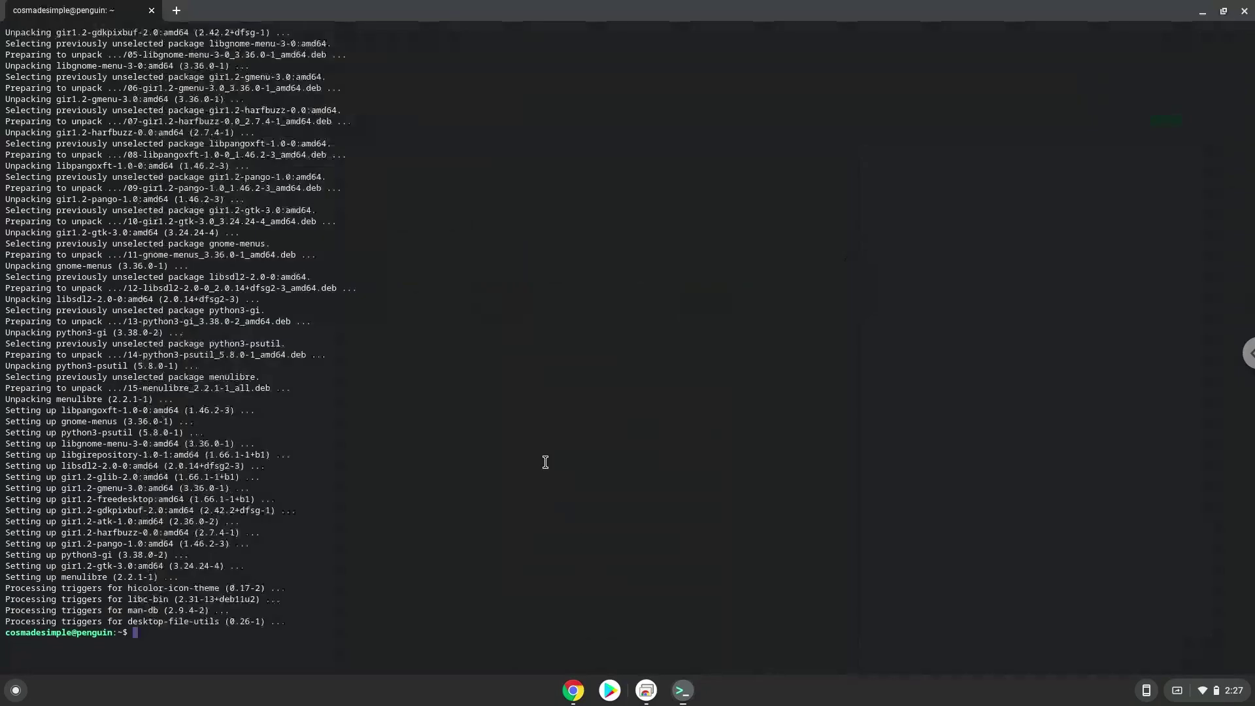
Download ubuntu-latest.zip with the pasted wget command, then return to the Vita3K doc.
key(ctrl+shift+v)
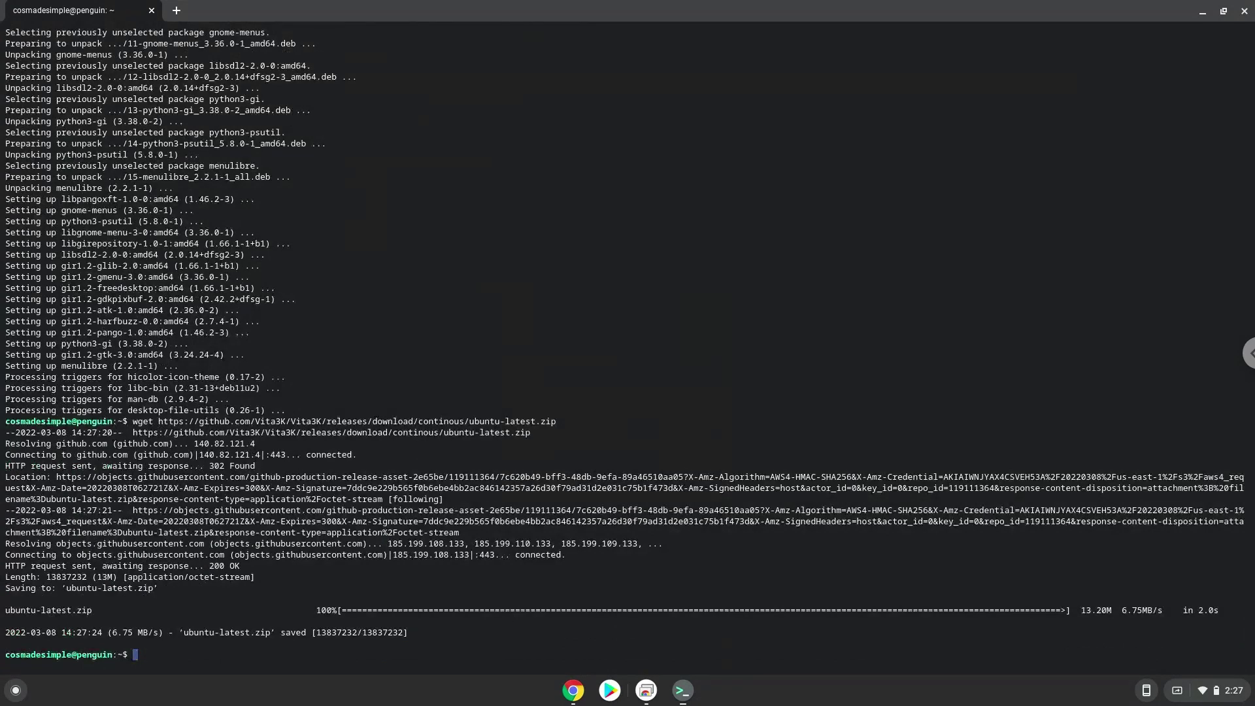
click(570, 697)
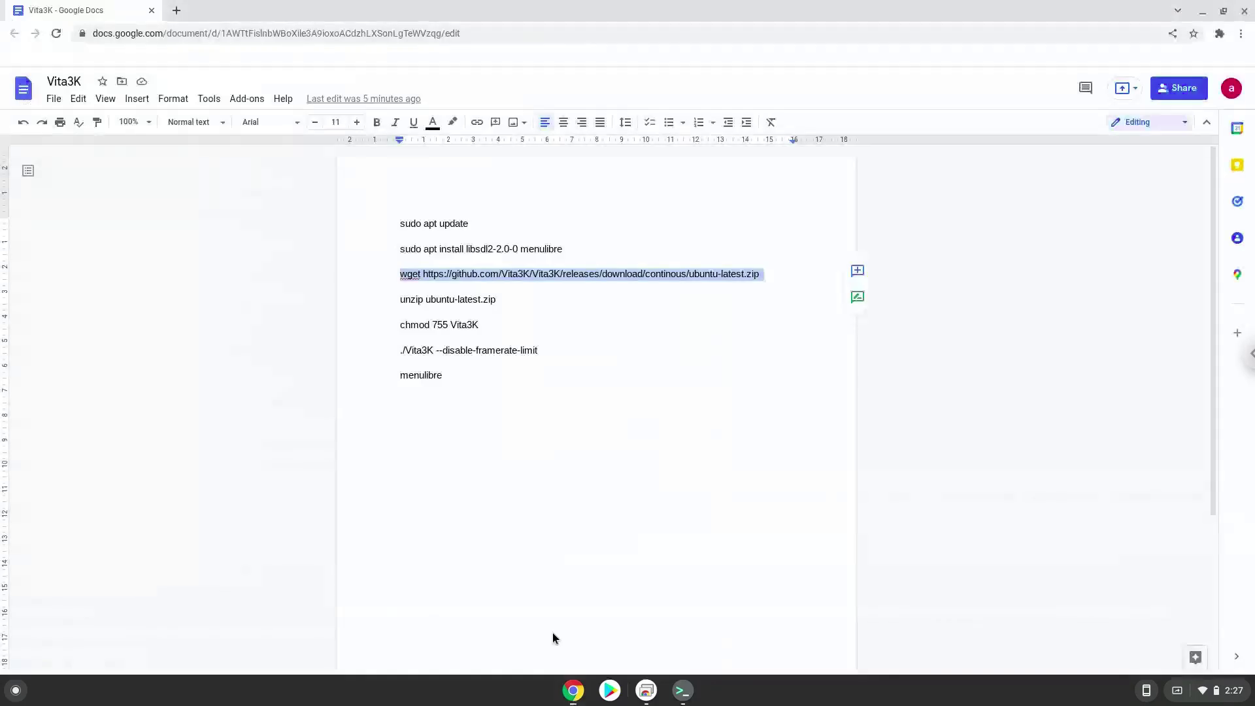
Copy the 'unzip ubuntu-latest.zip' line and run it in the terminal.
triple_click(420, 297)
right_click(420, 297)
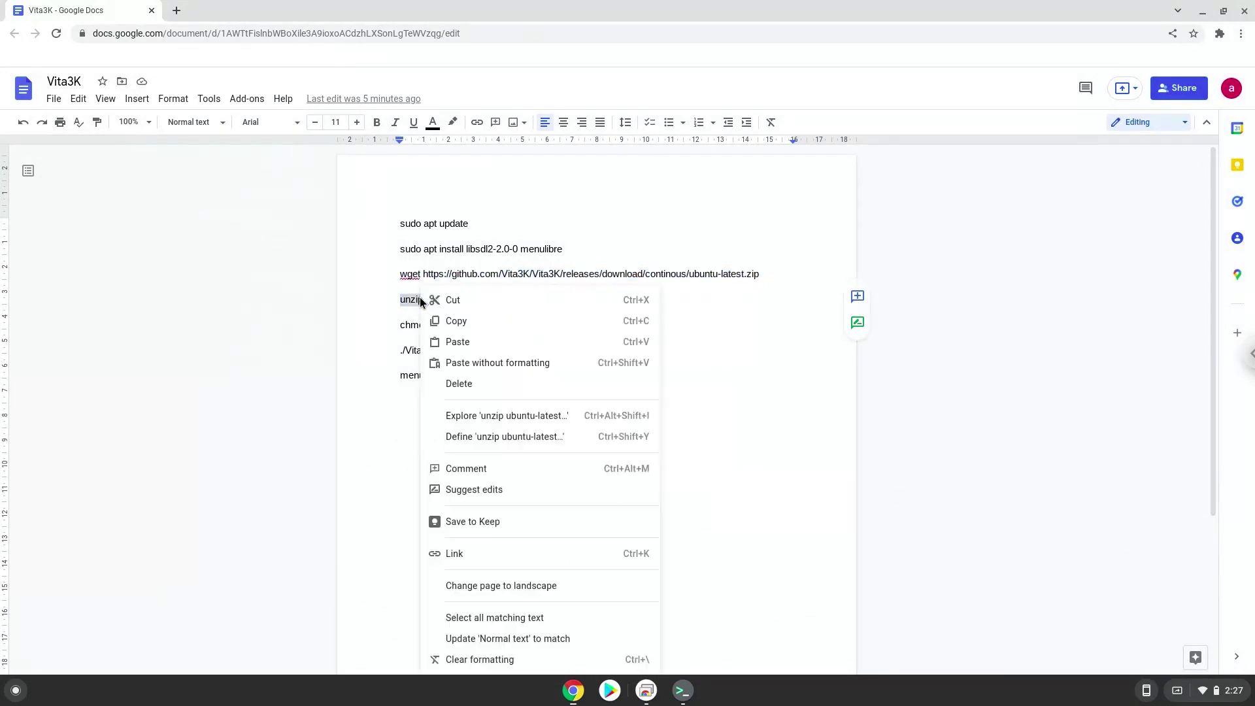
click(465, 331)
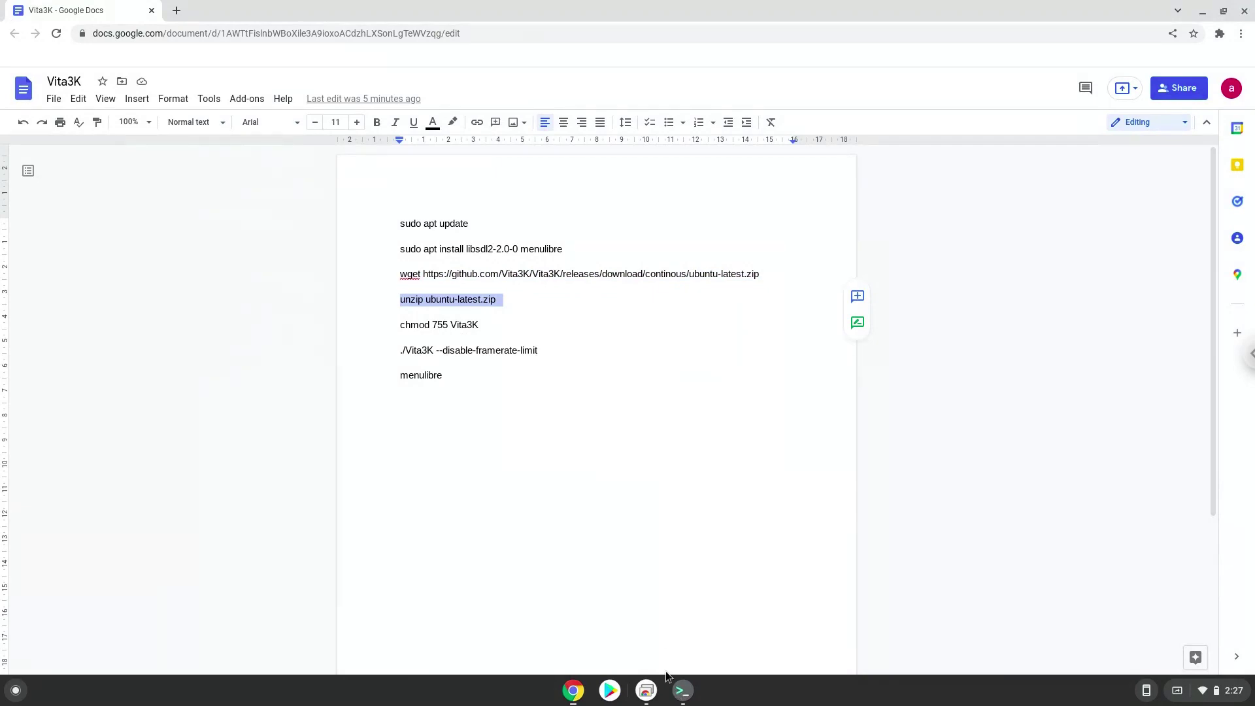
click(682, 691)
key(ctrl+shift+v)
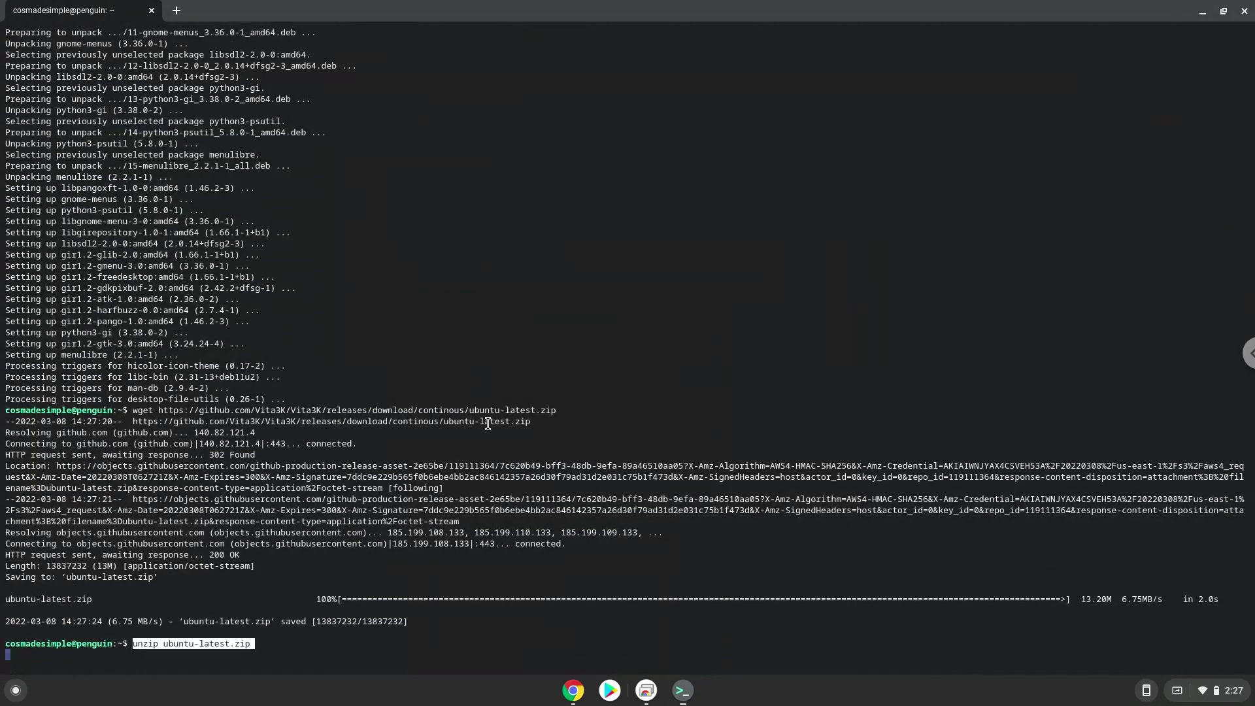
key(Return)
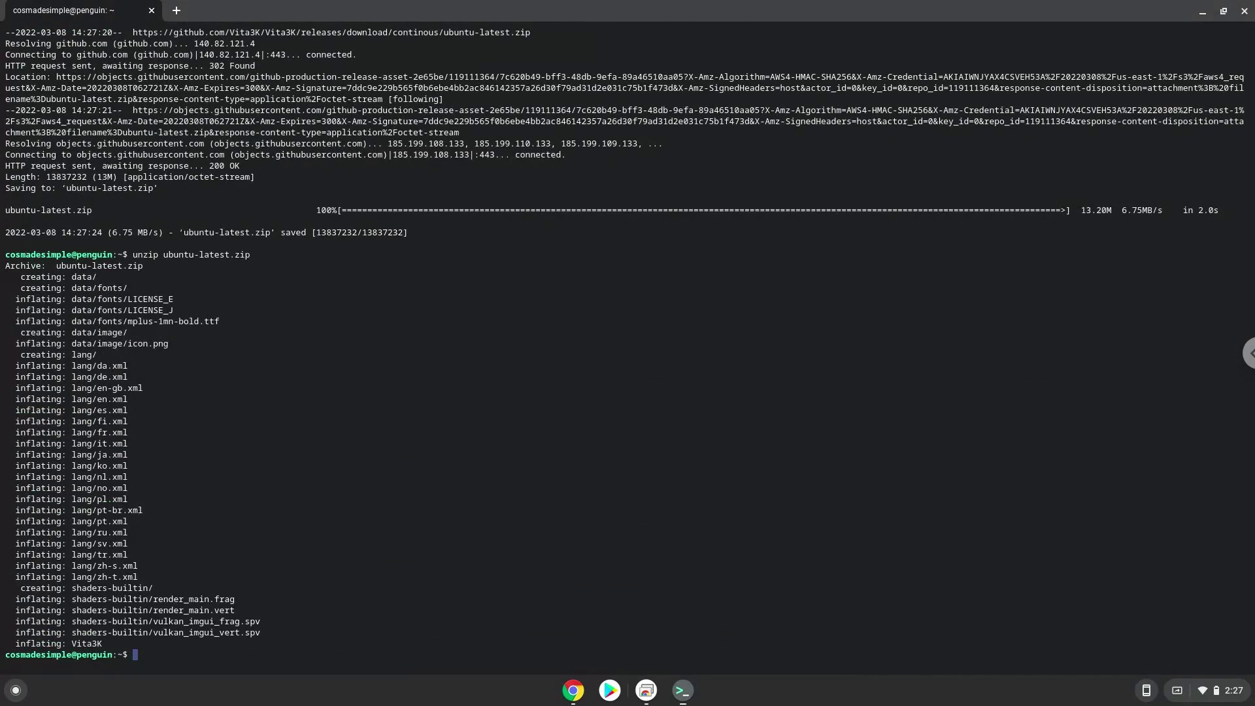
Copy 'chmod 755 Vita3K' from the notes and run it in the terminal.
click(572, 692)
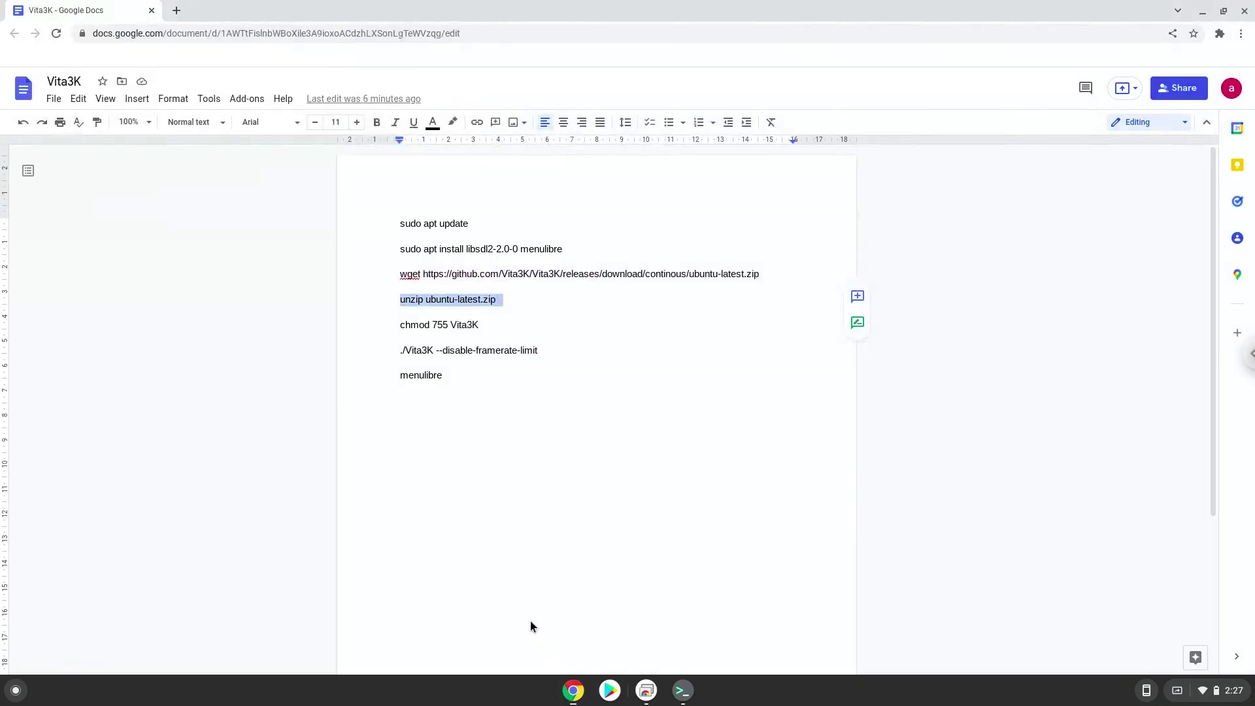
triple_click(423, 325)
right_click(424, 326)
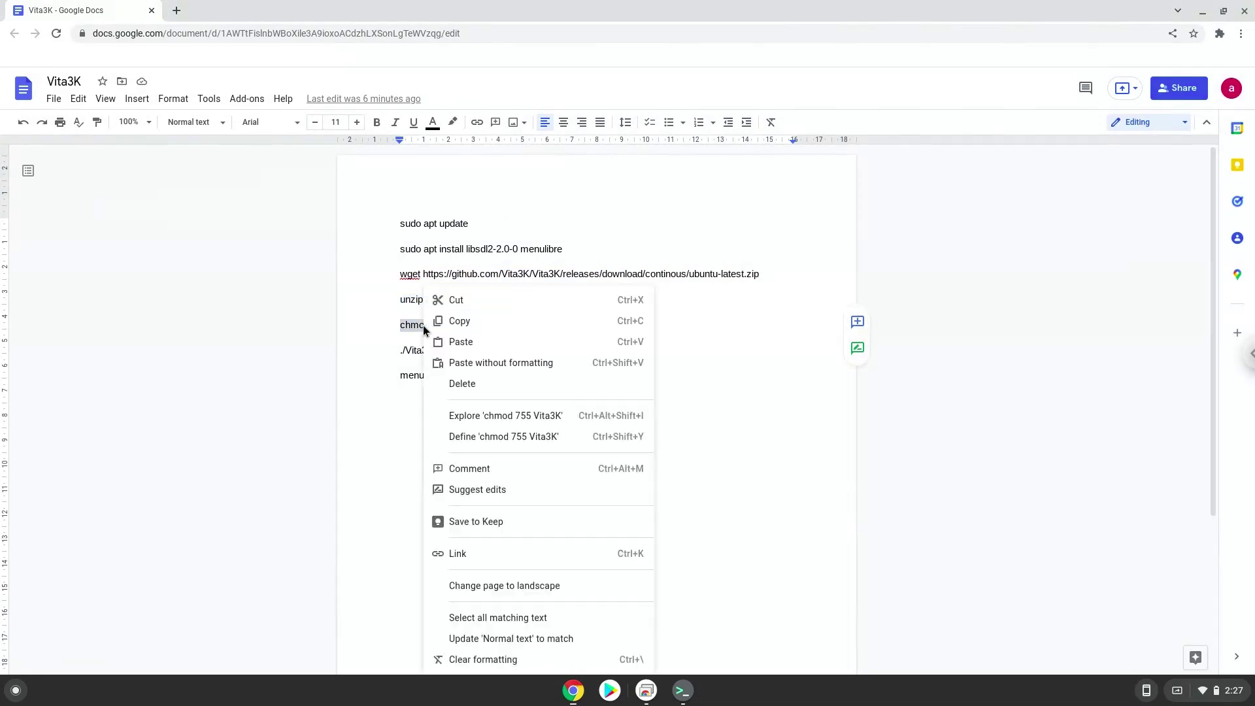
click(469, 321)
click(683, 693)
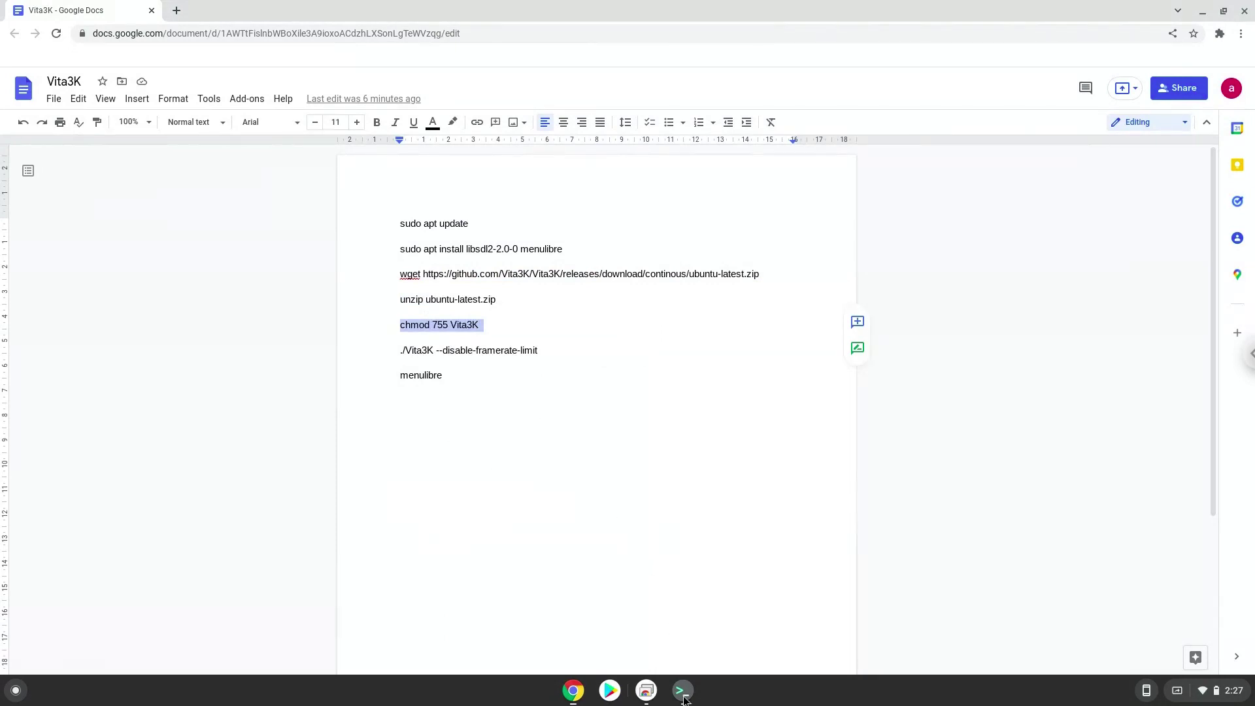
right_click(511, 504)
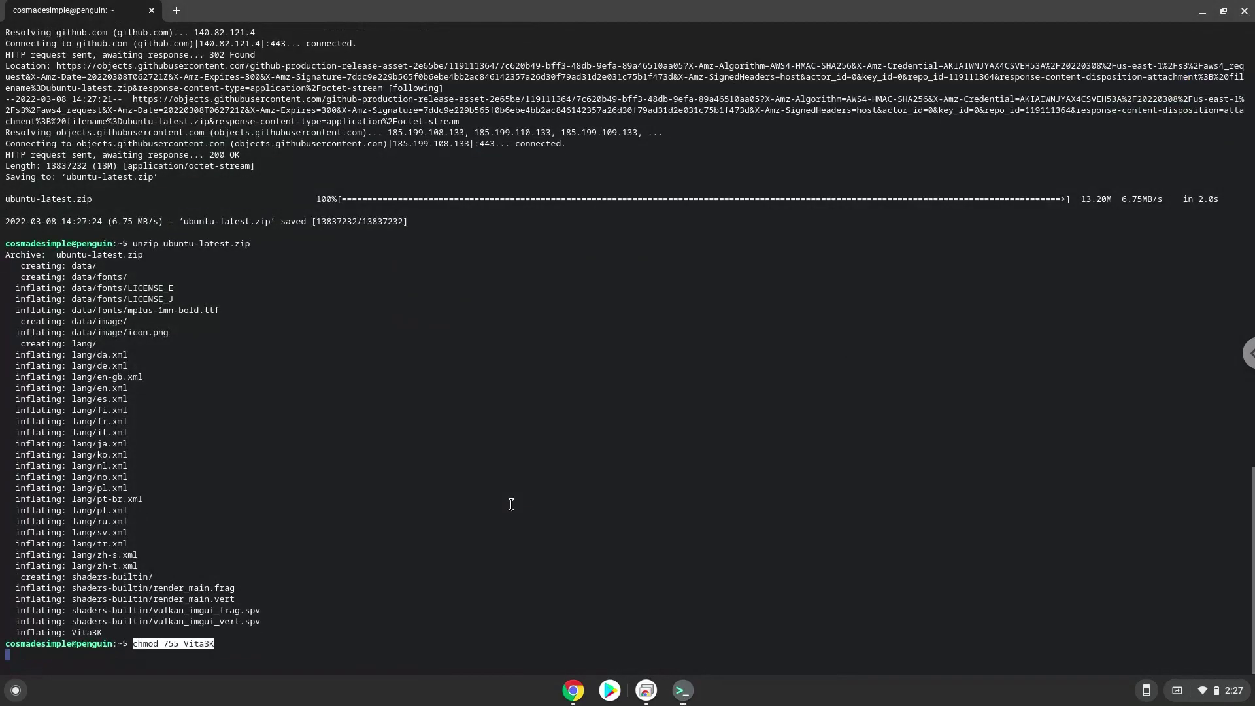
key(Return)
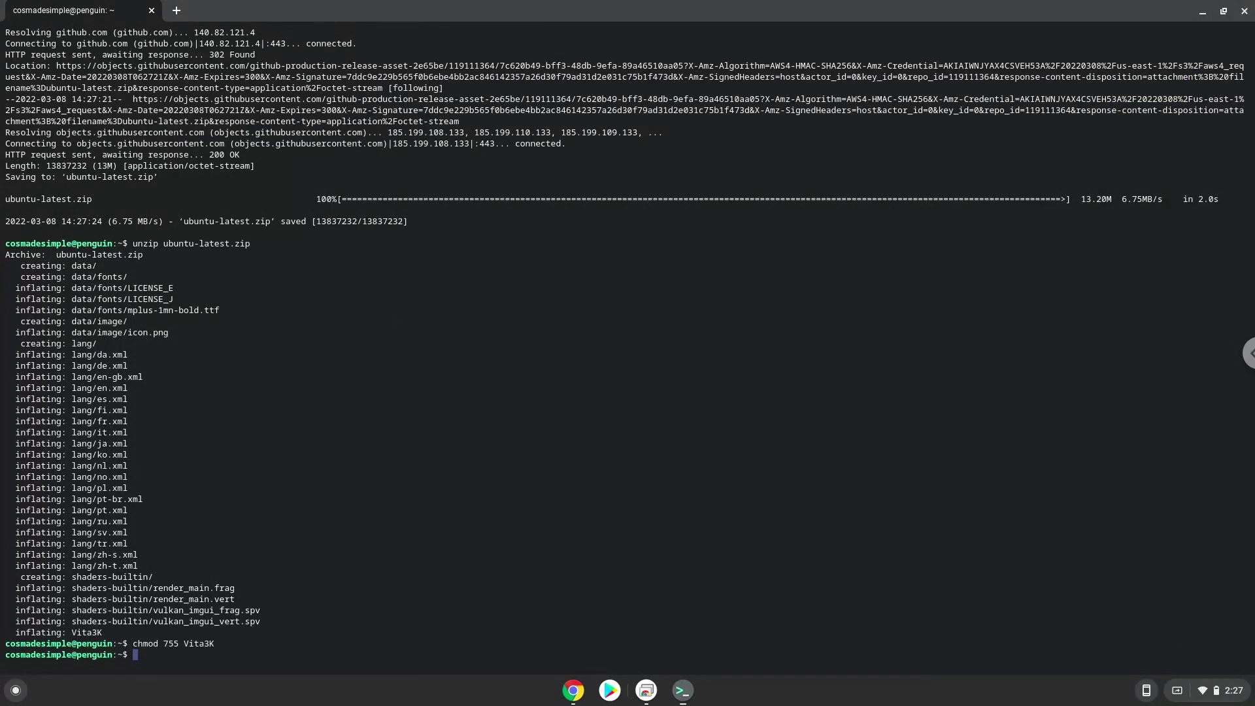
click(572, 691)
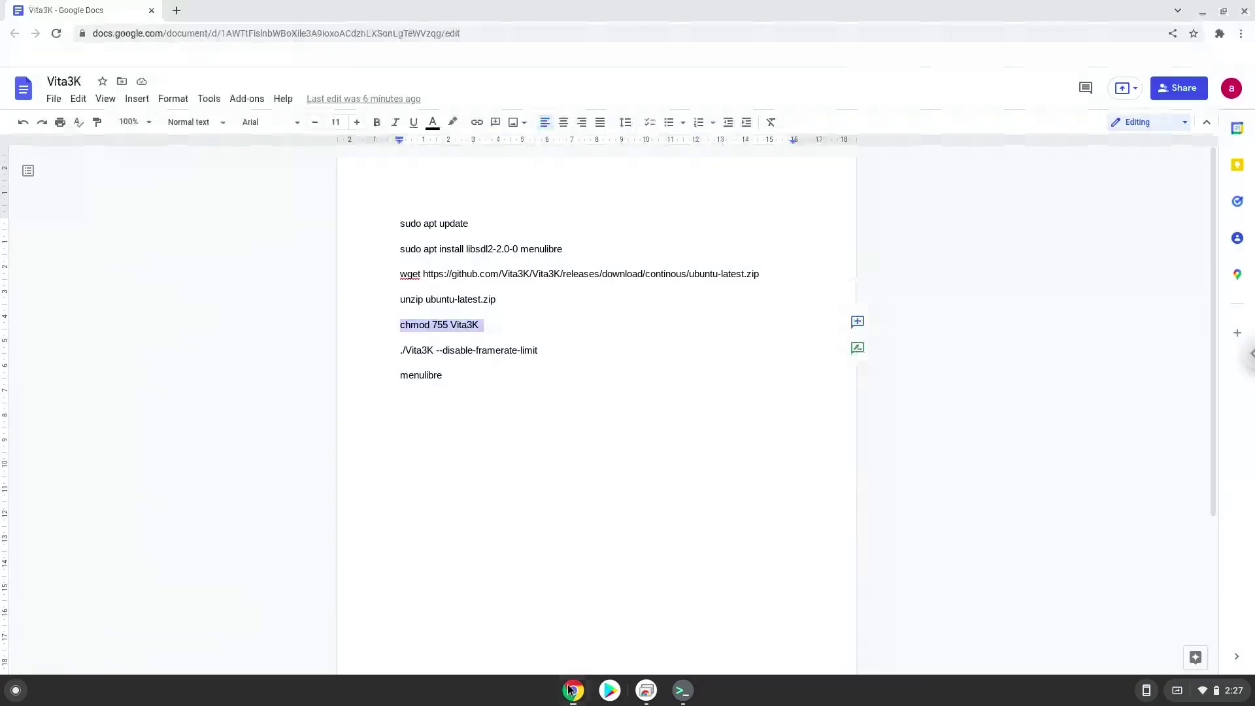
Copy the './Vita3K --disable-framerate-limit' line from the notes.
click(455, 350)
triple_click(456, 350)
right_click(456, 351)
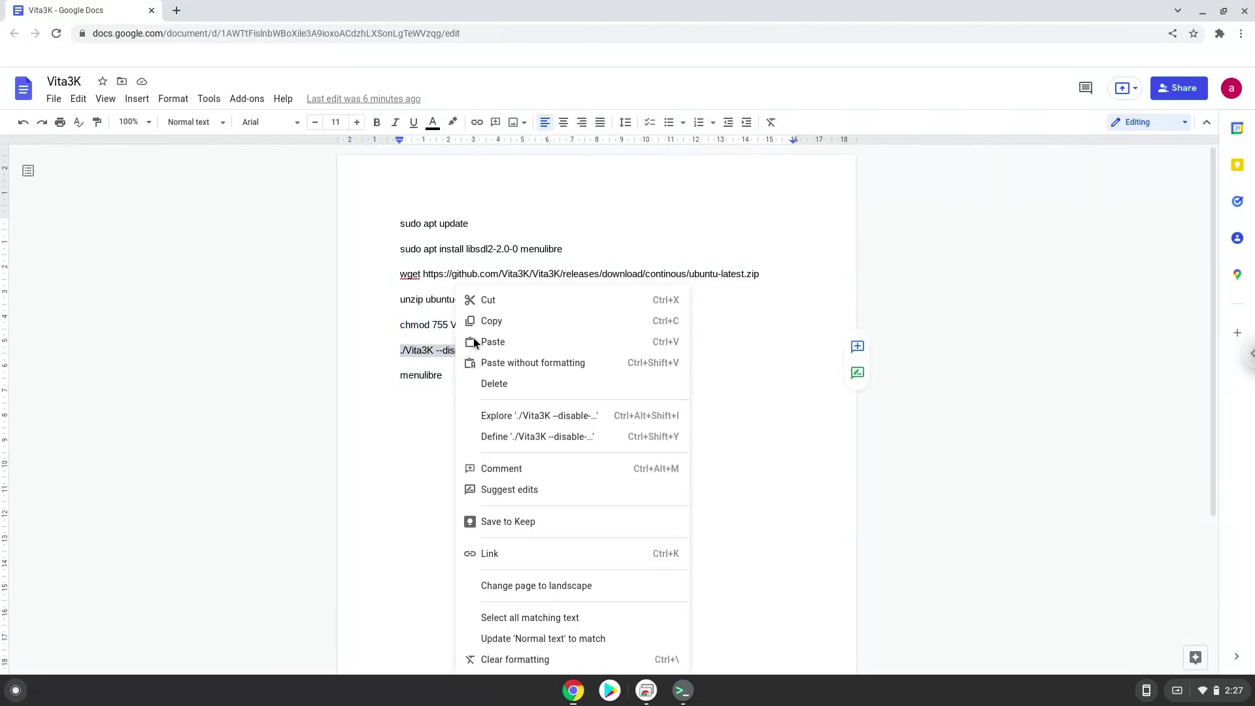
click(494, 321)
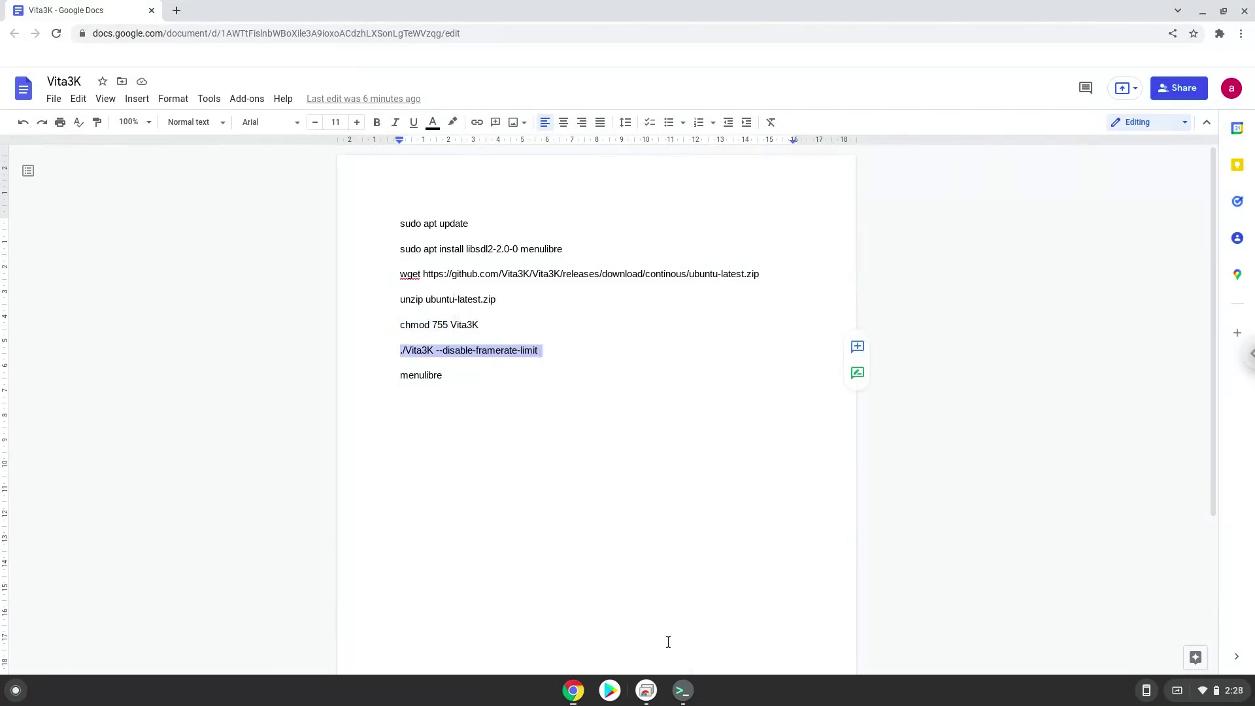
click(683, 690)
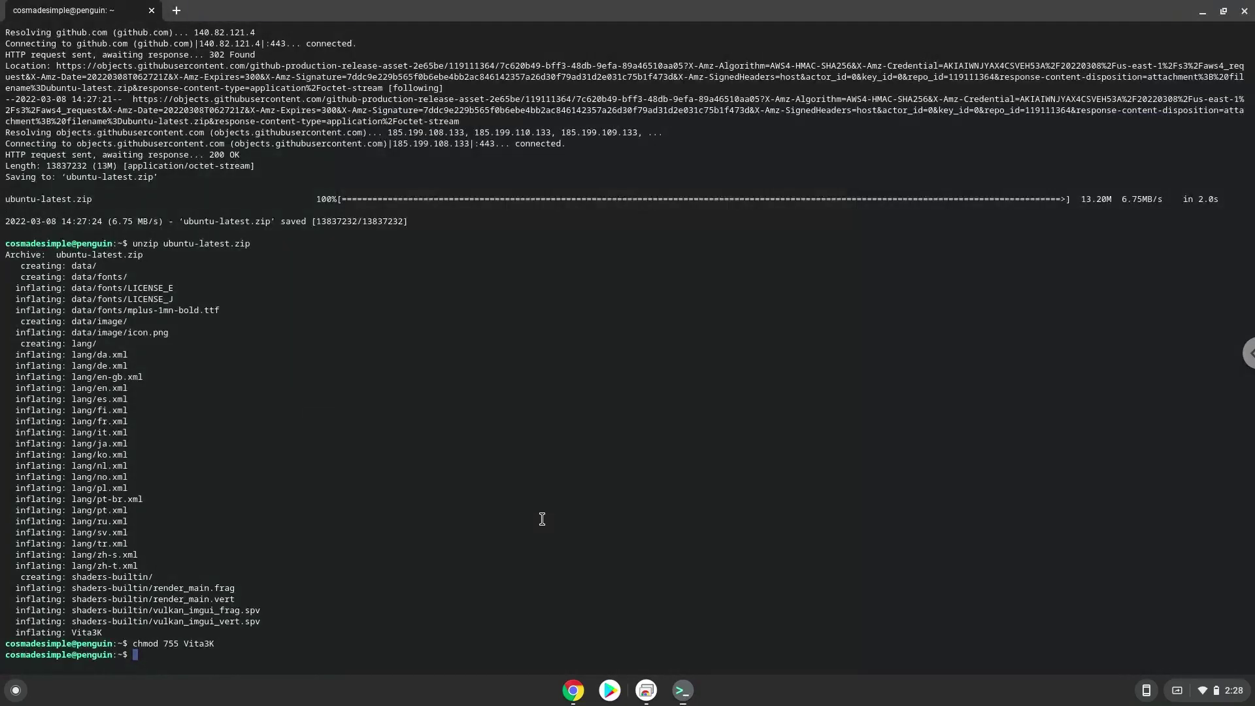
Run './Vita3K --disable-framerate-limit', dismiss the welcome notice, and close the emulator.
key(ctrl+shift+v)
key(Return)
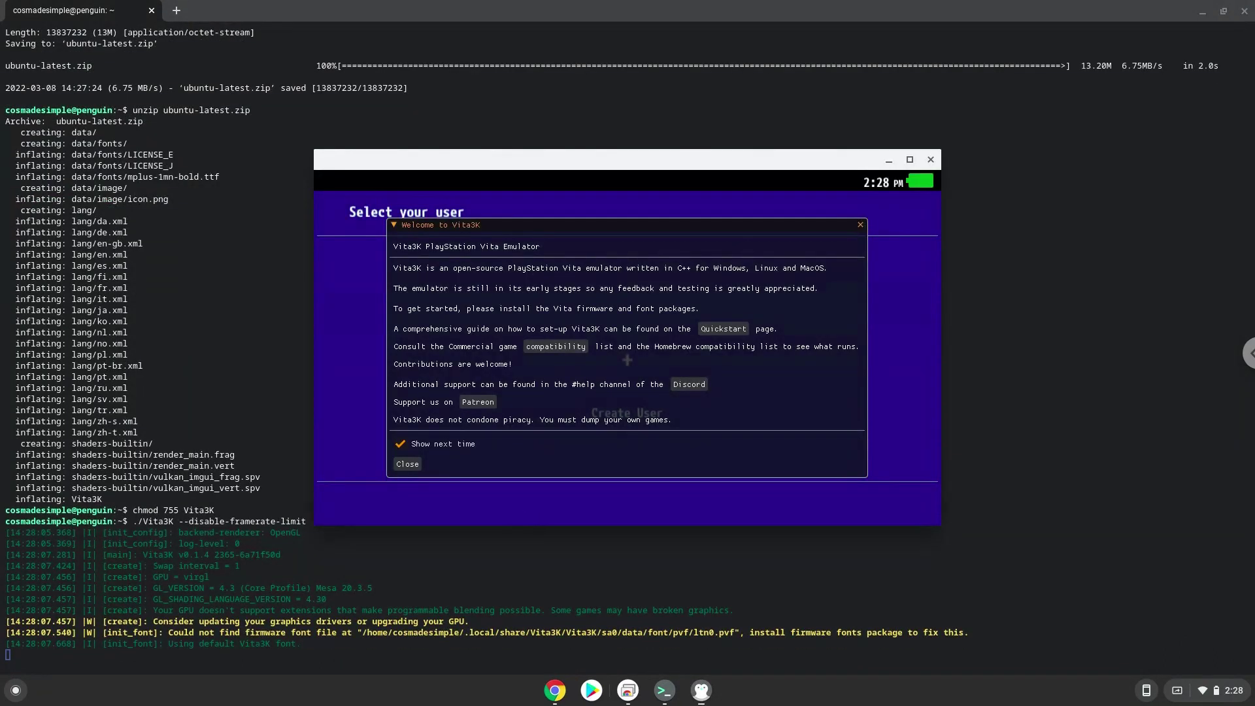
click(414, 465)
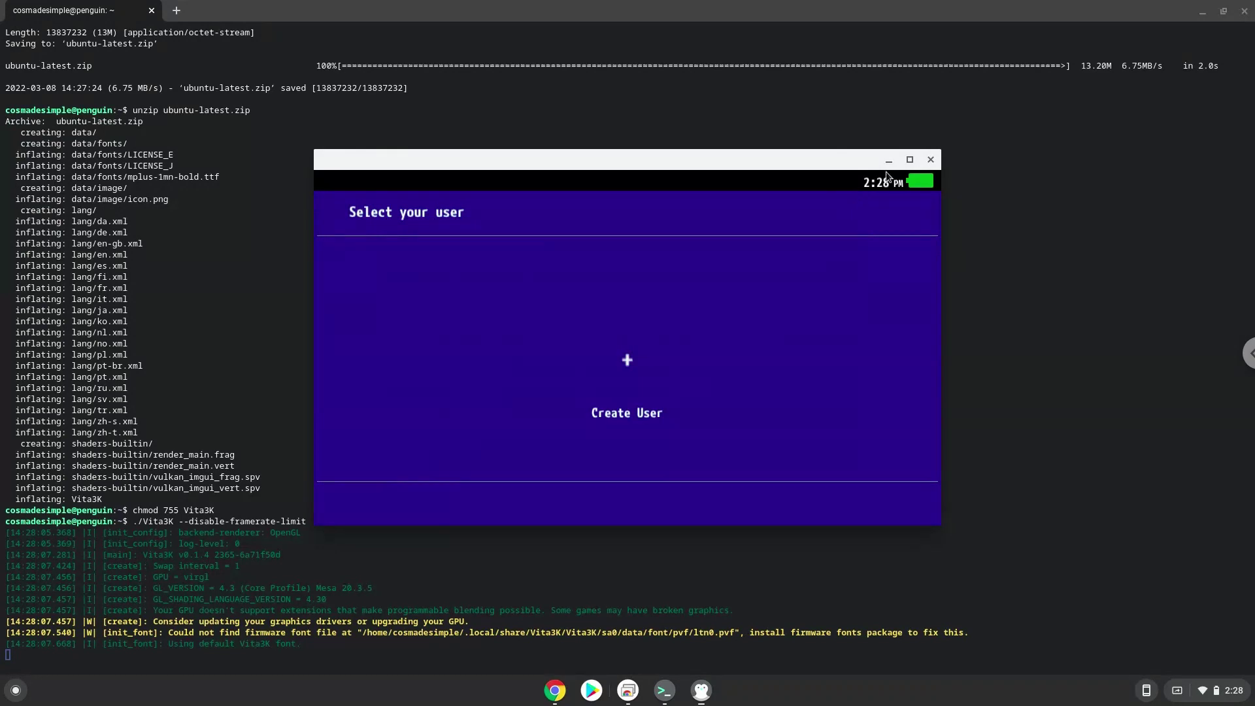
click(936, 159)
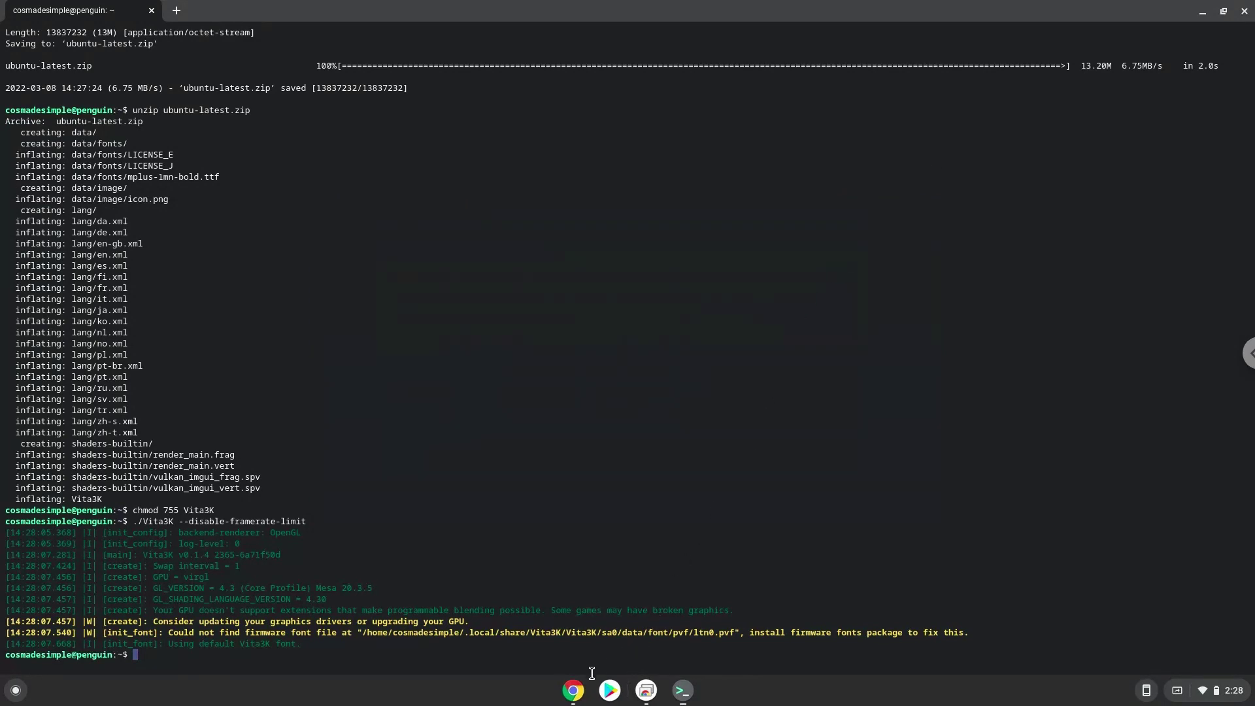
Copy 'menulibre' from the Vita3K notes and run it in the terminal.
click(573, 692)
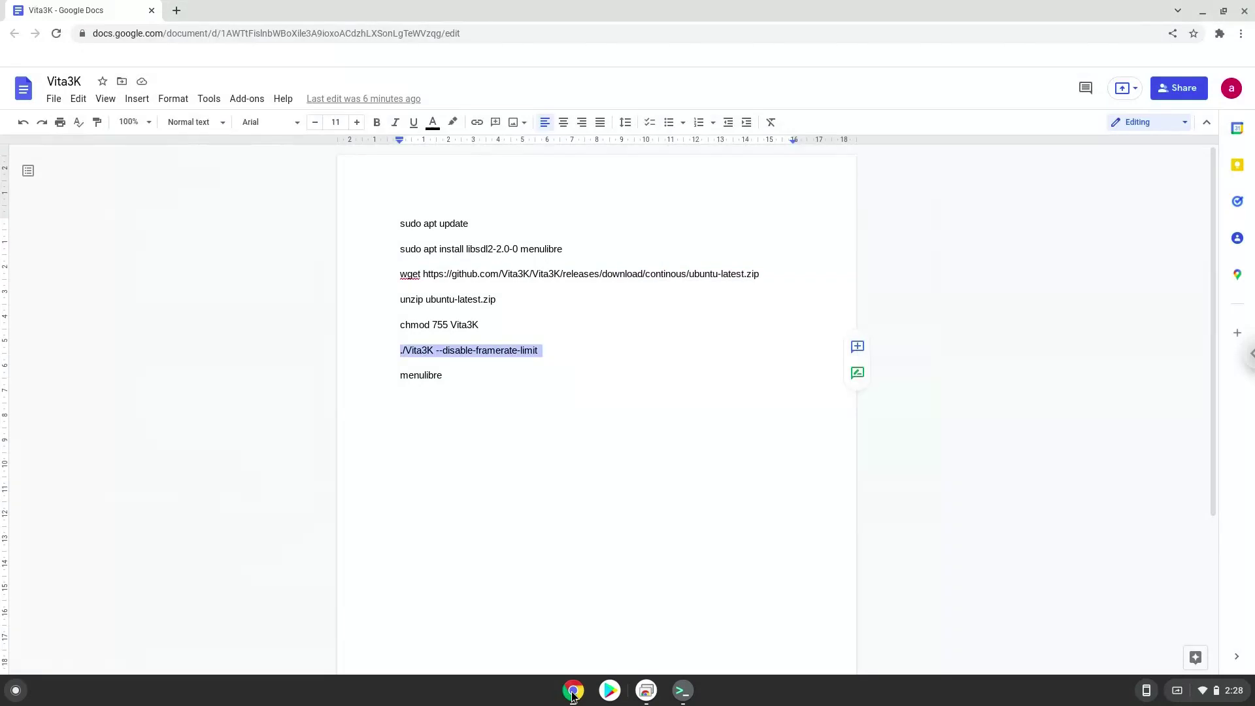
double_click(425, 376)
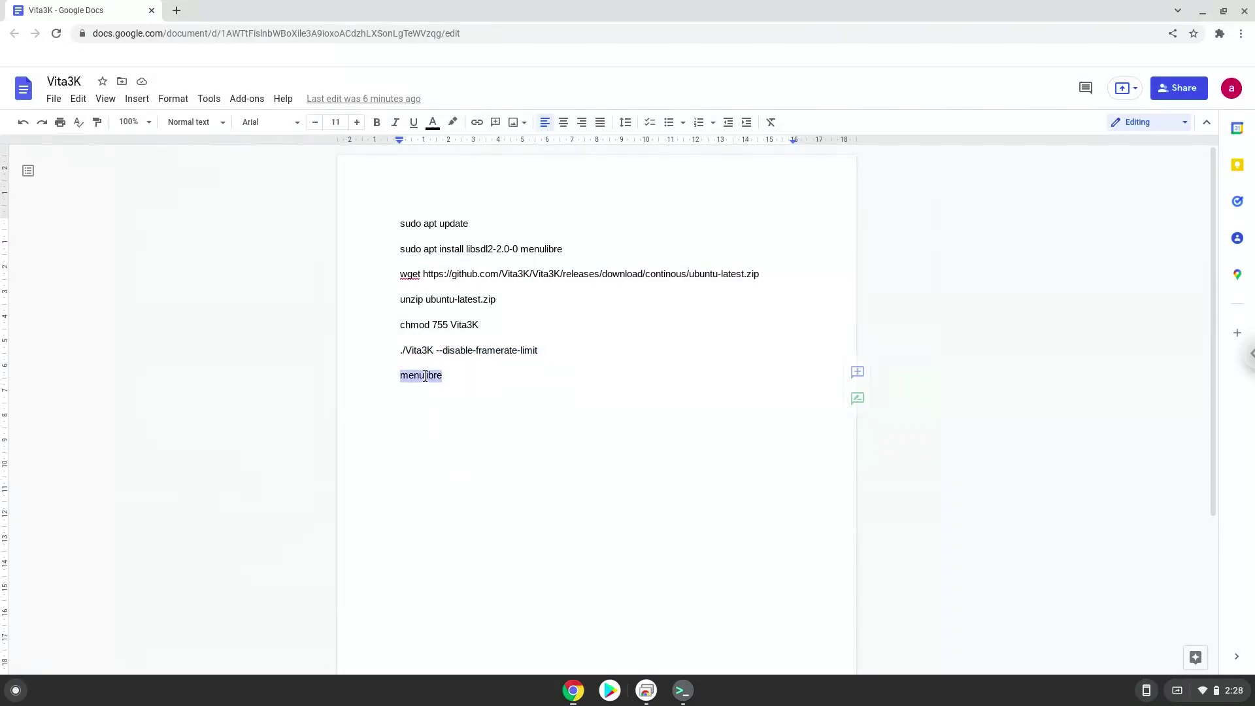
right_click(425, 376)
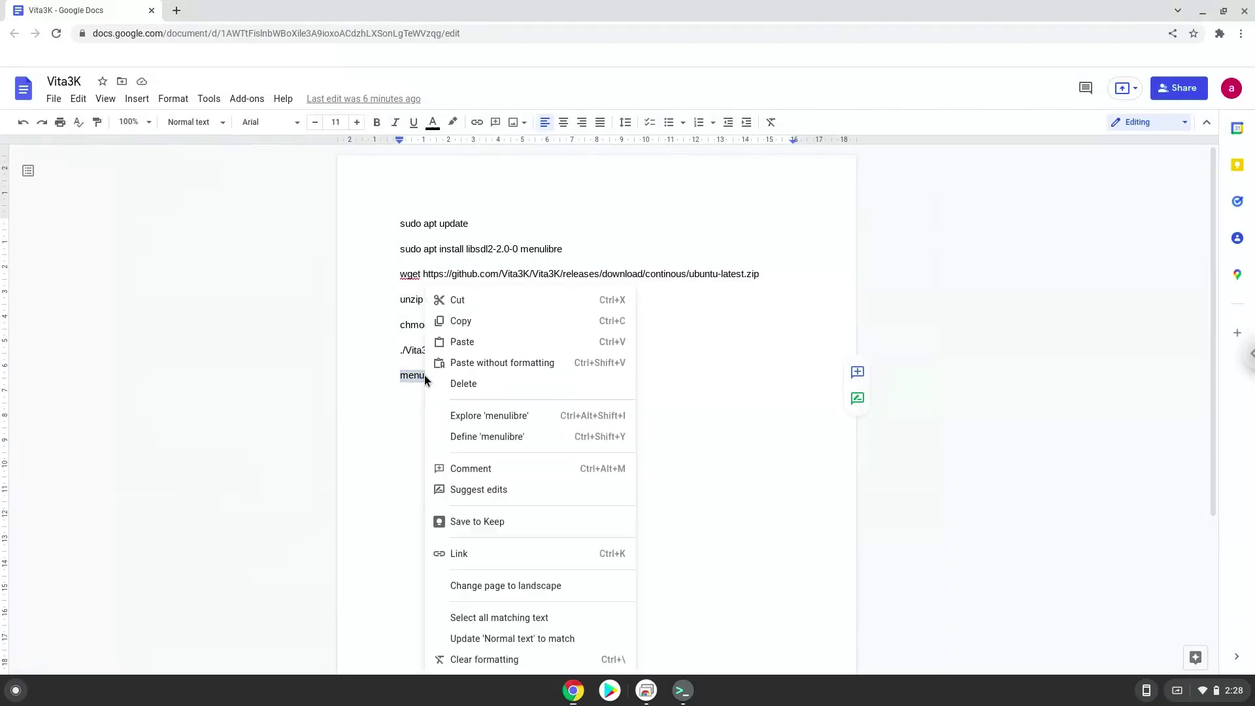
click(473, 326)
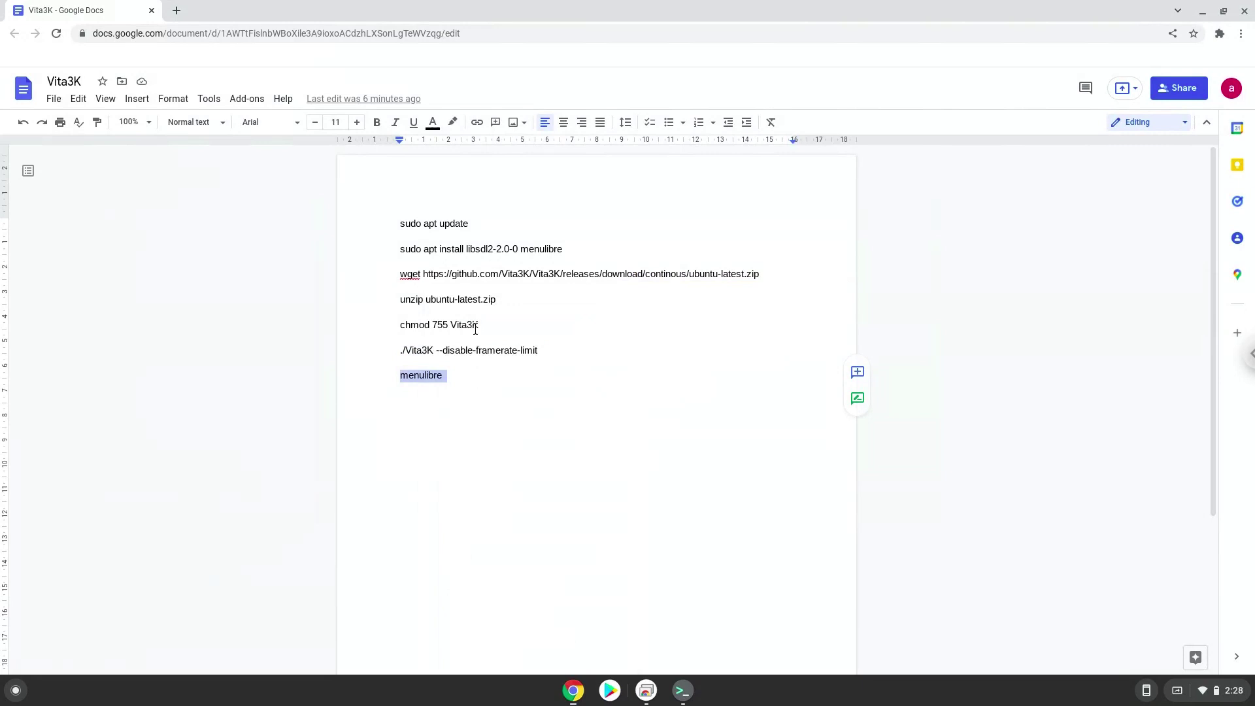
click(683, 691)
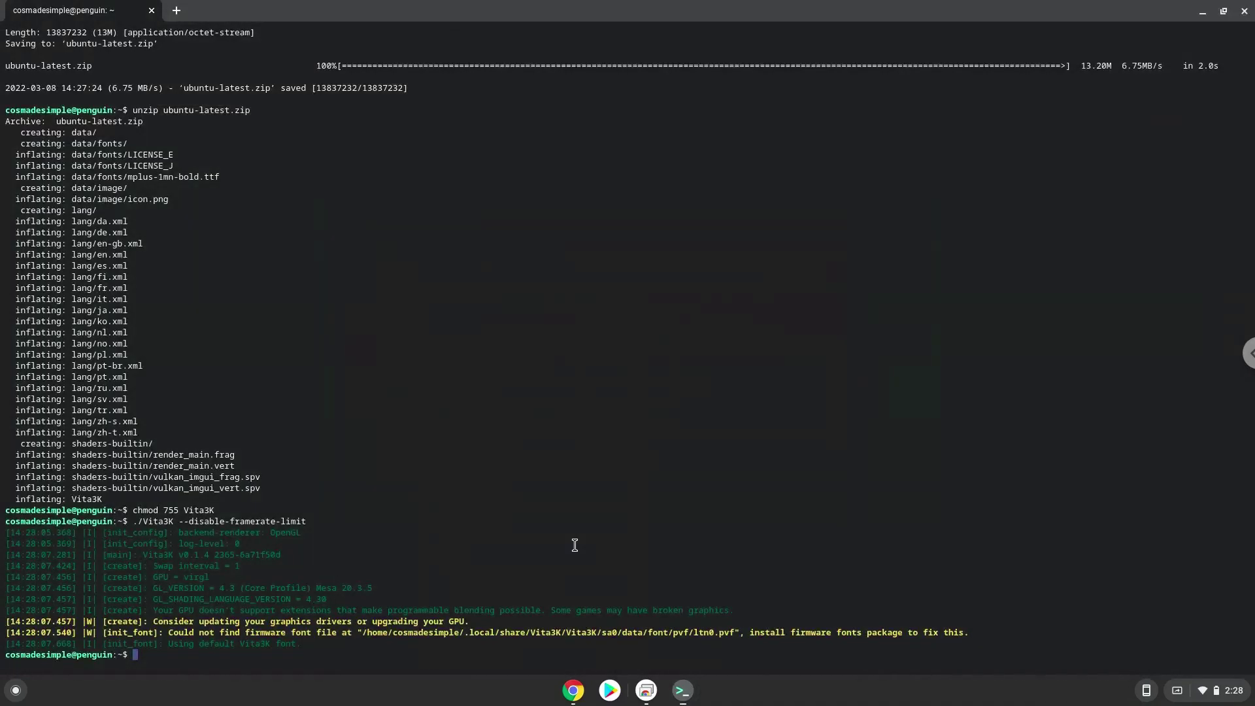
key(ctrl+shift+v)
key(Return)
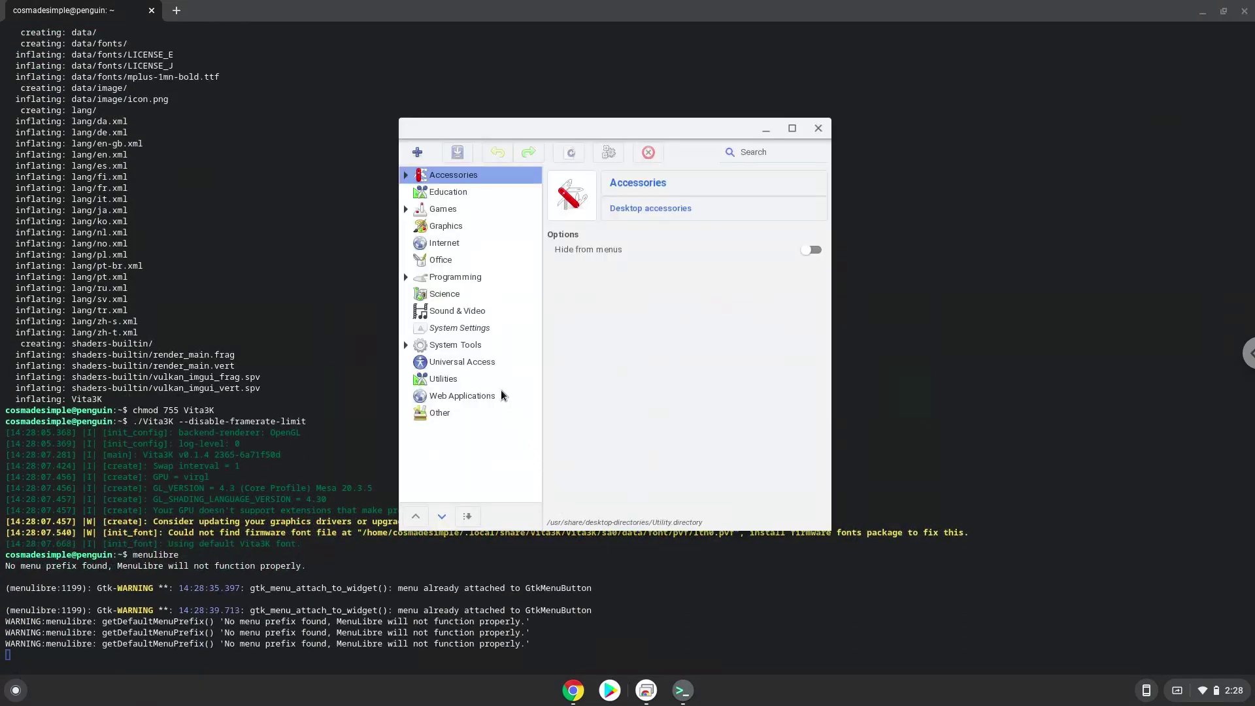
Add a launcher named Vita3k under Games and browse the home folder for its command.
click(443, 209)
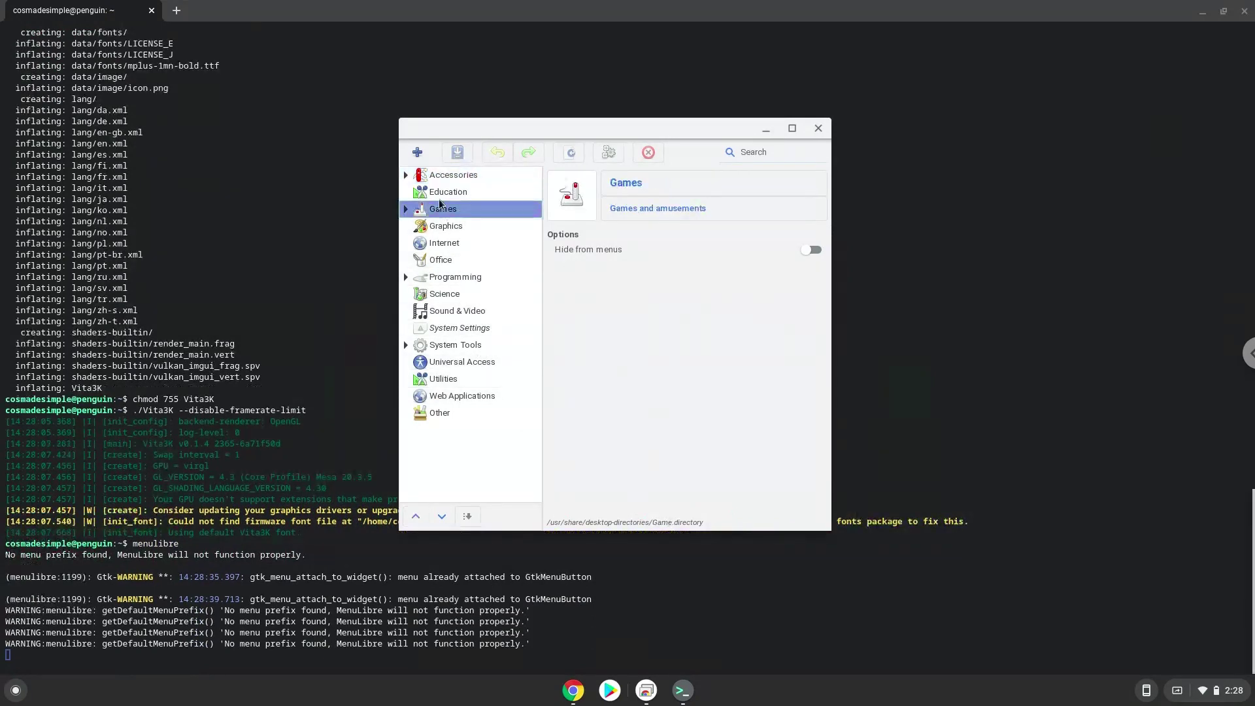
click(425, 157)
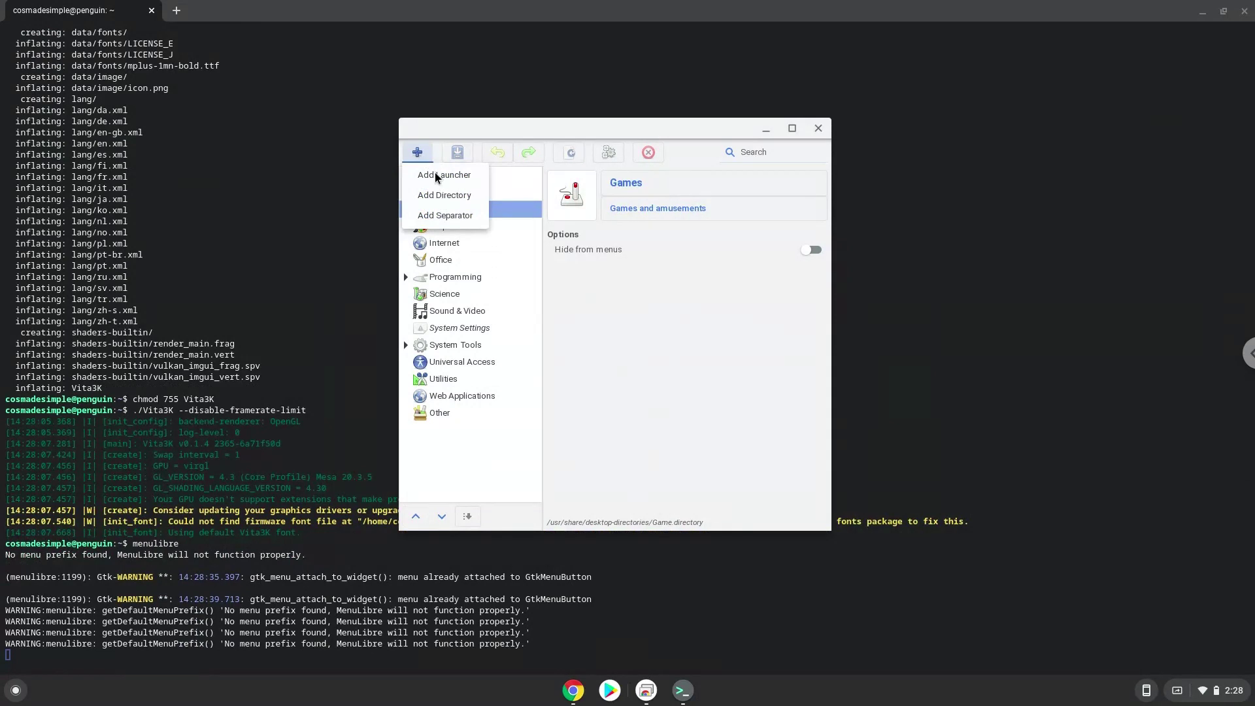
click(434, 174)
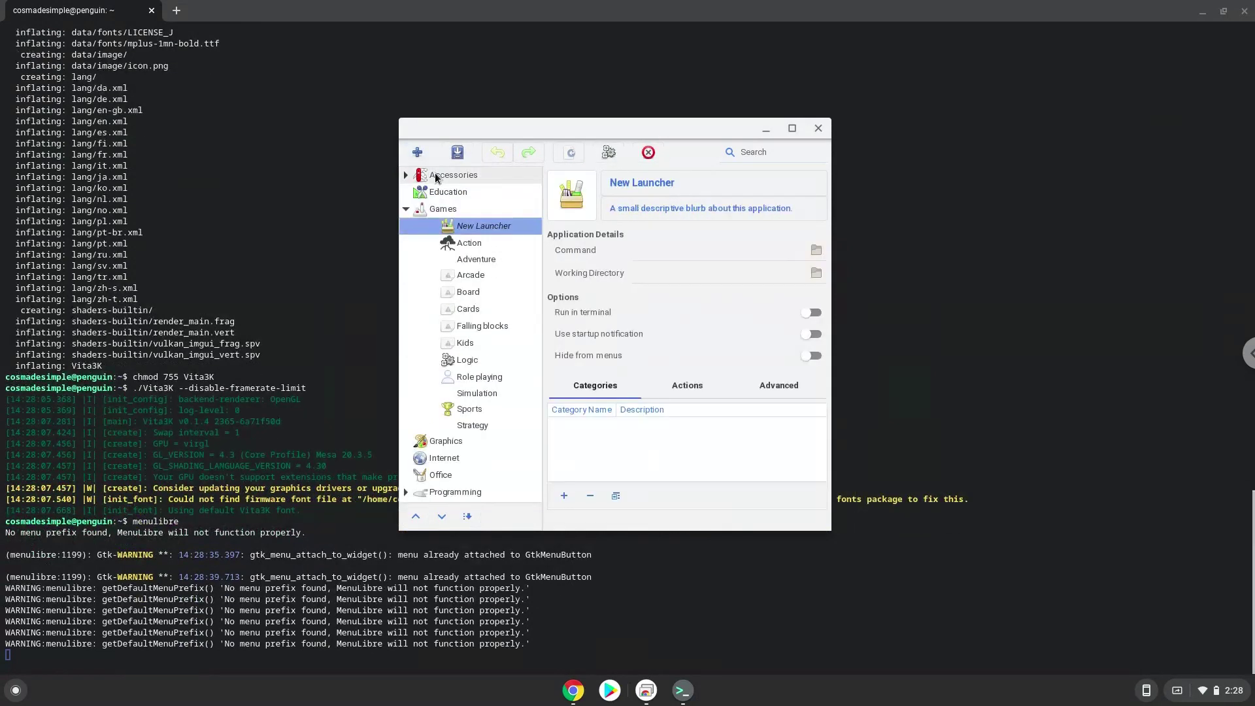
click(626, 186)
text(Vita3k)
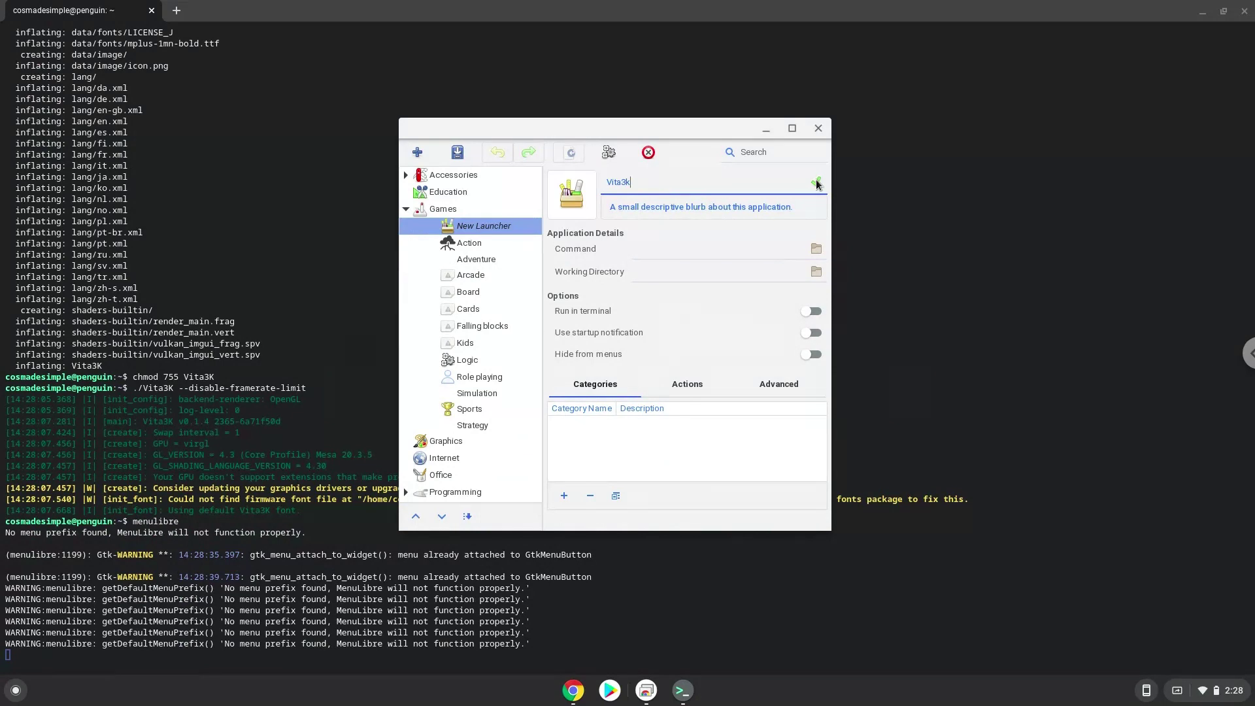
click(816, 182)
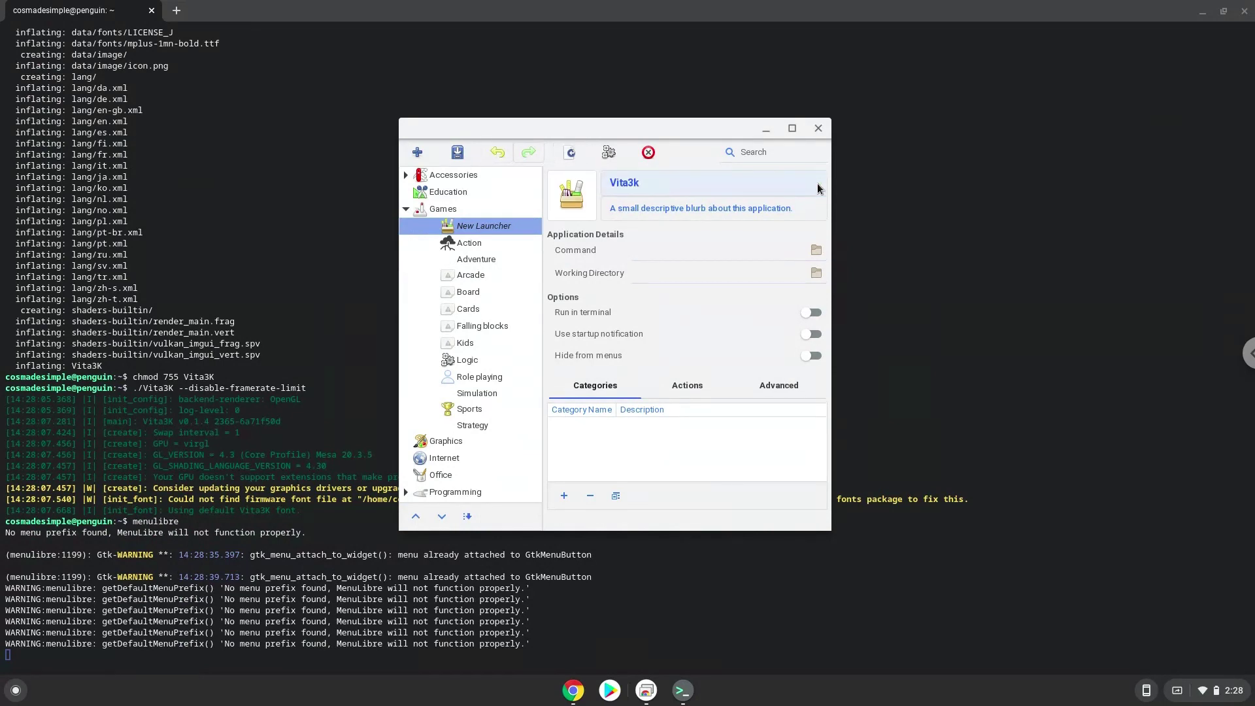
click(818, 250)
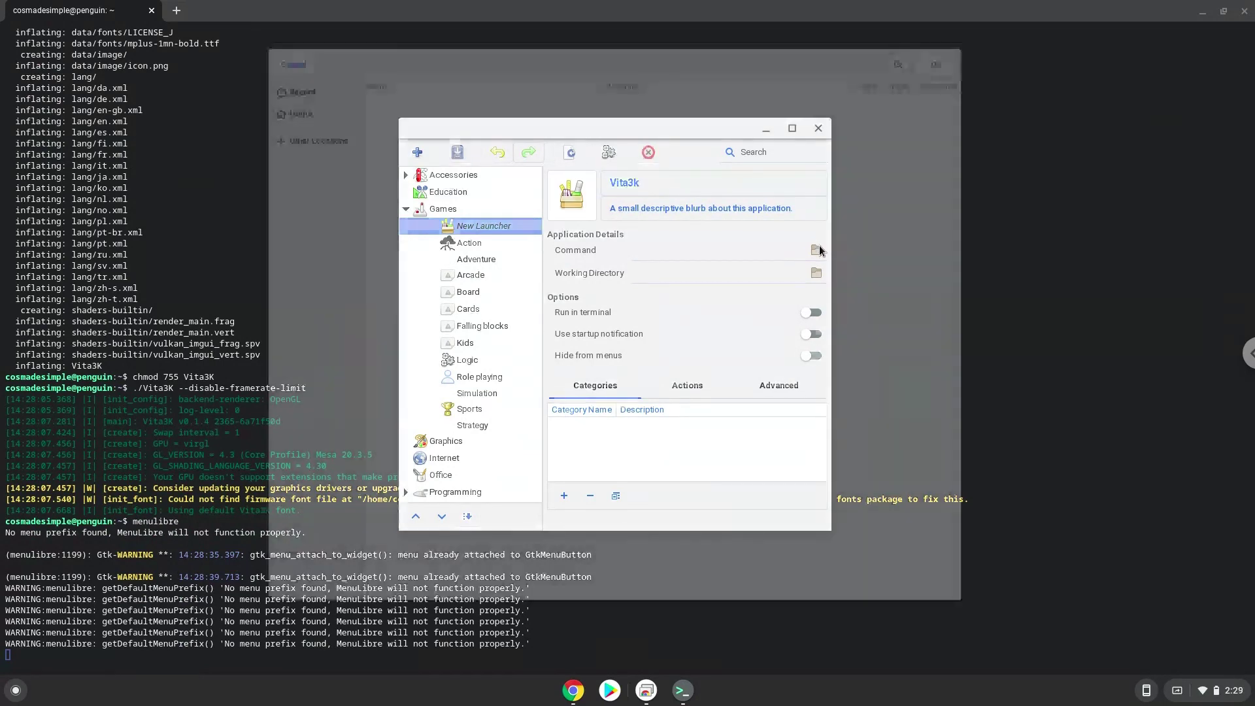
click(283, 107)
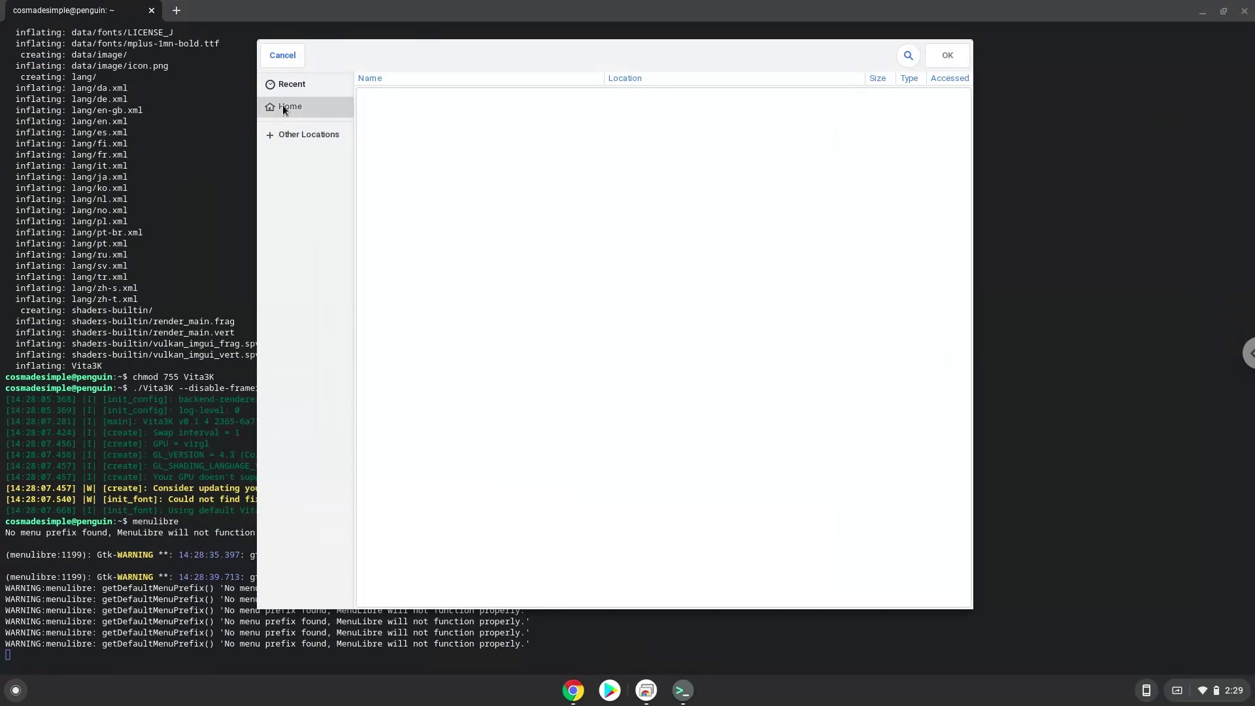